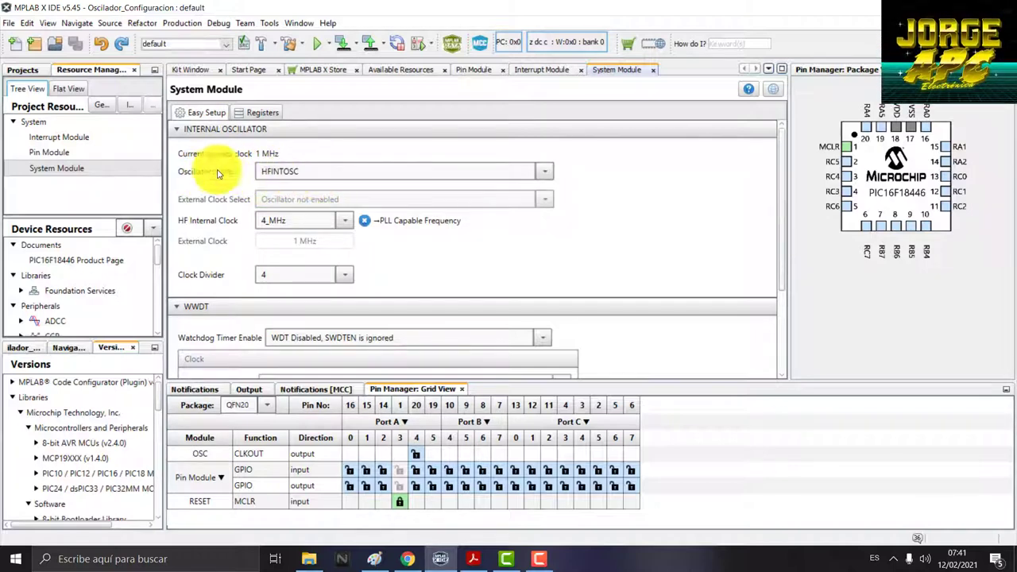
Select HFINTOSC as the system oscillator, checking the PLL options against the clock diagram in the PIC16F18446 datasheet in Acrobat Reader
{"action": "left_click", "coordinate": [544, 172]}
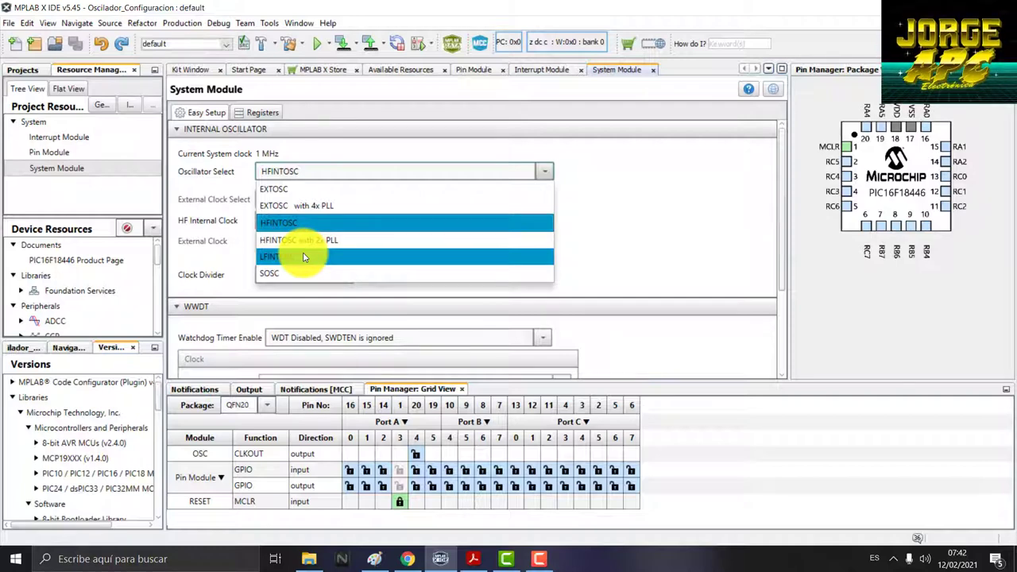
{"action": "left_click", "coordinate": [274, 222]}
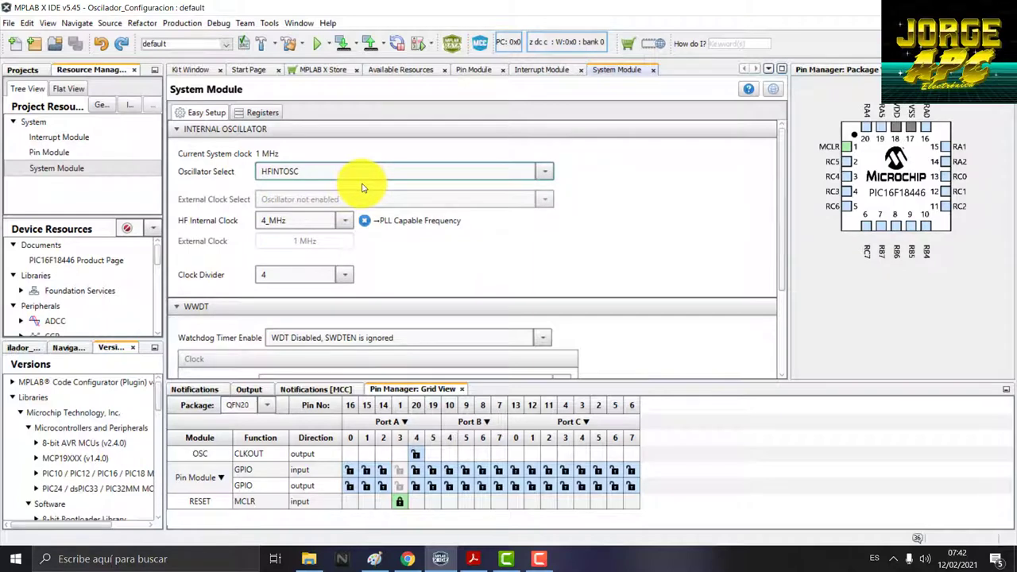
{"action": "left_click", "coordinate": [548, 174]}
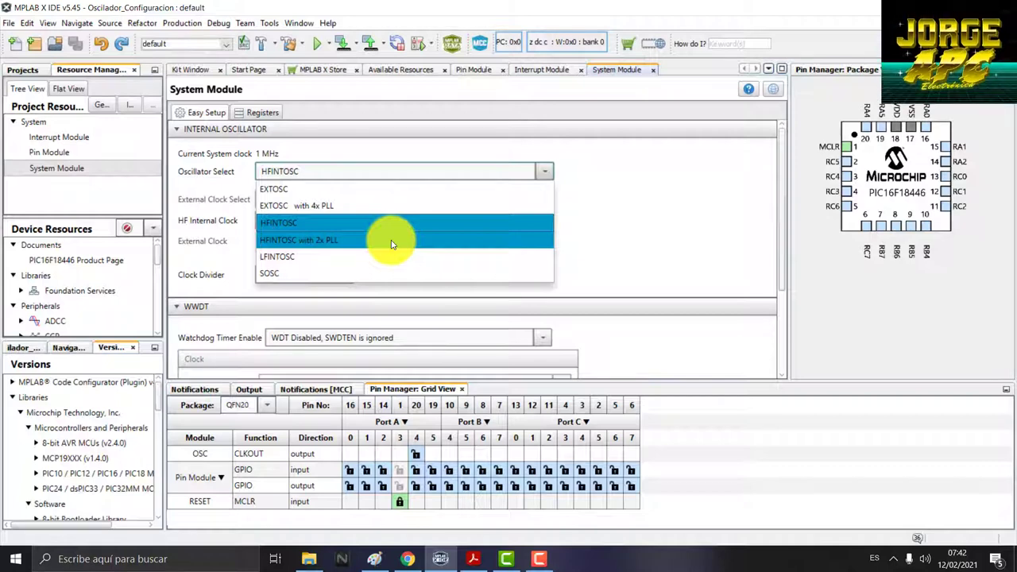
{"action": "left_click", "coordinate": [475, 557]}
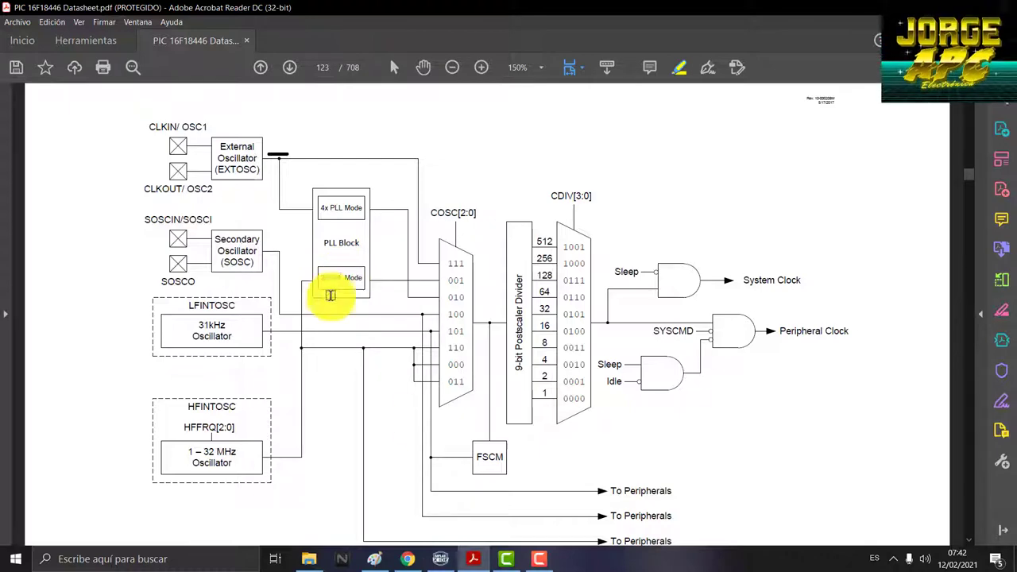
{"action": "left_click", "coordinate": [439, 560]}
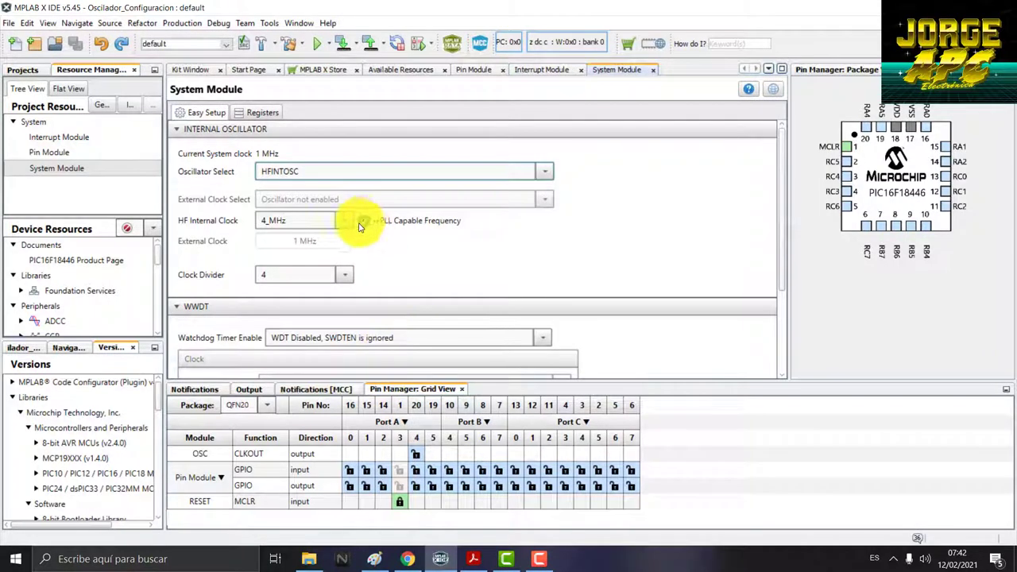
{"action": "left_click", "coordinate": [545, 170]}
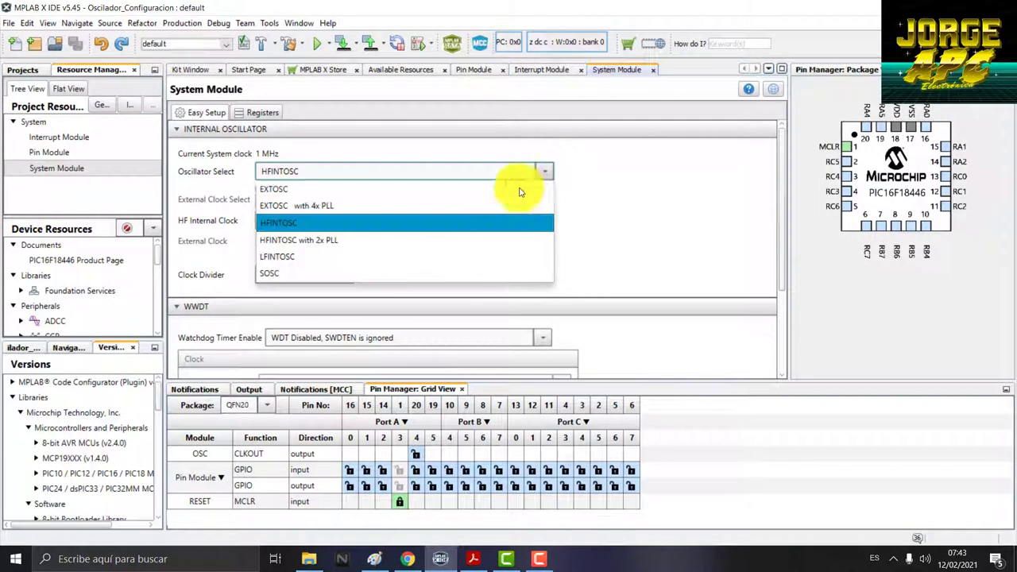
{"action": "left_click", "coordinate": [301, 229]}
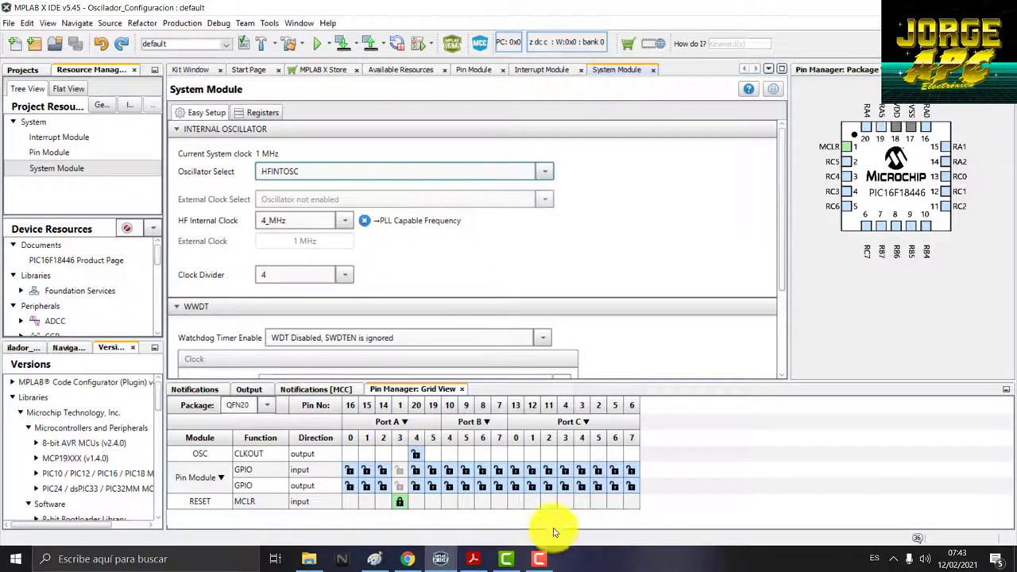
{"action": "left_click", "coordinate": [475, 559]}
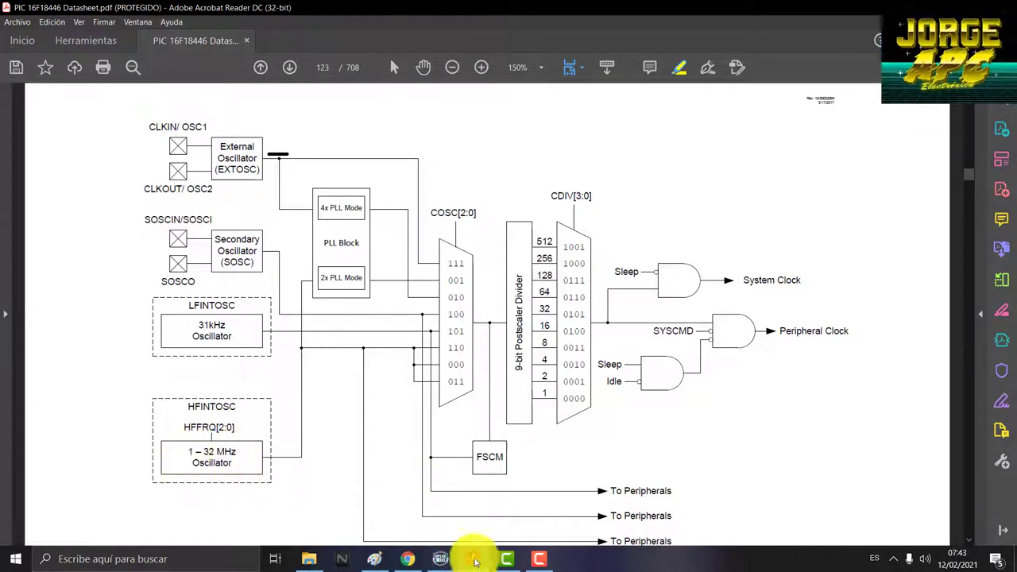
{"action": "left_click", "coordinate": [438, 557]}
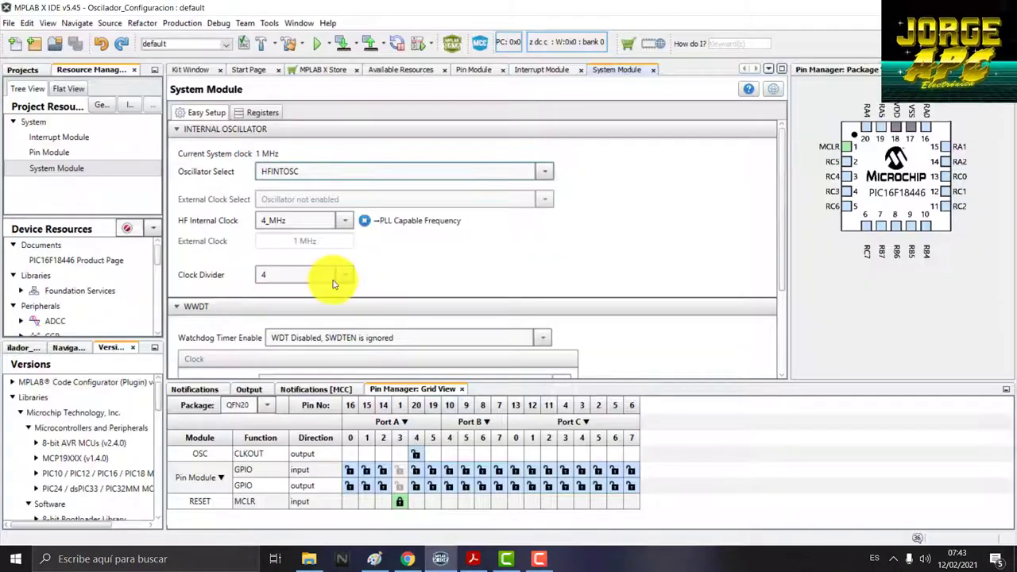
Set the HF internal clock to 8 MHz and the clock divider to 1, consulting the postscaler in the datasheet
{"action": "left_click", "coordinate": [345, 221]}
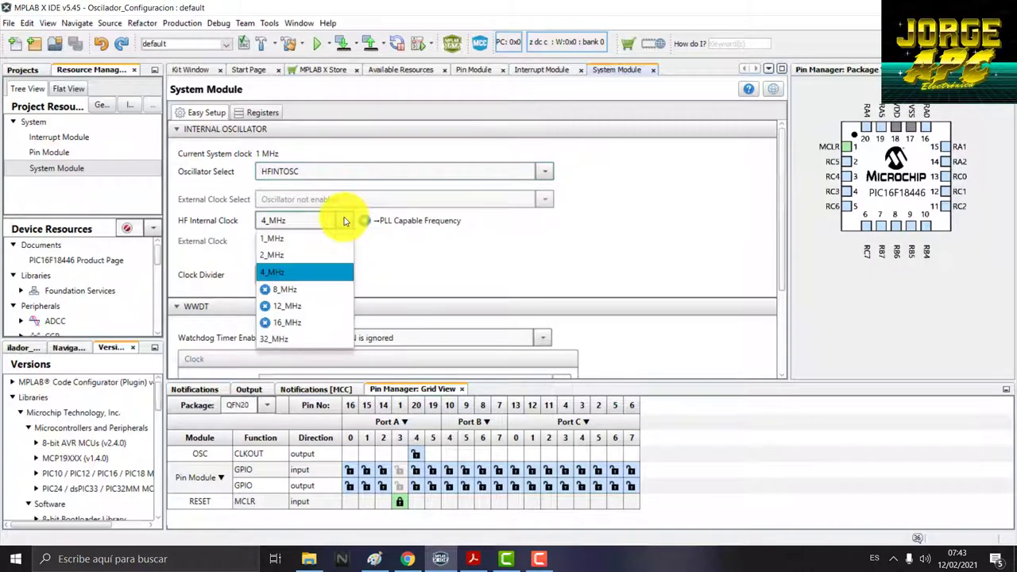
{"action": "left_click", "coordinate": [300, 289]}
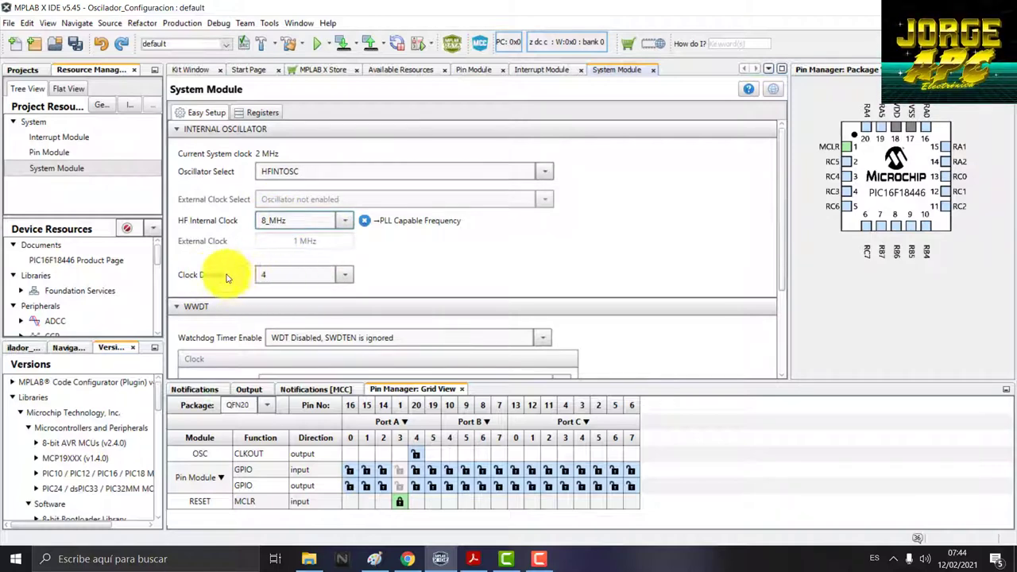
{"action": "left_click", "coordinate": [475, 561]}
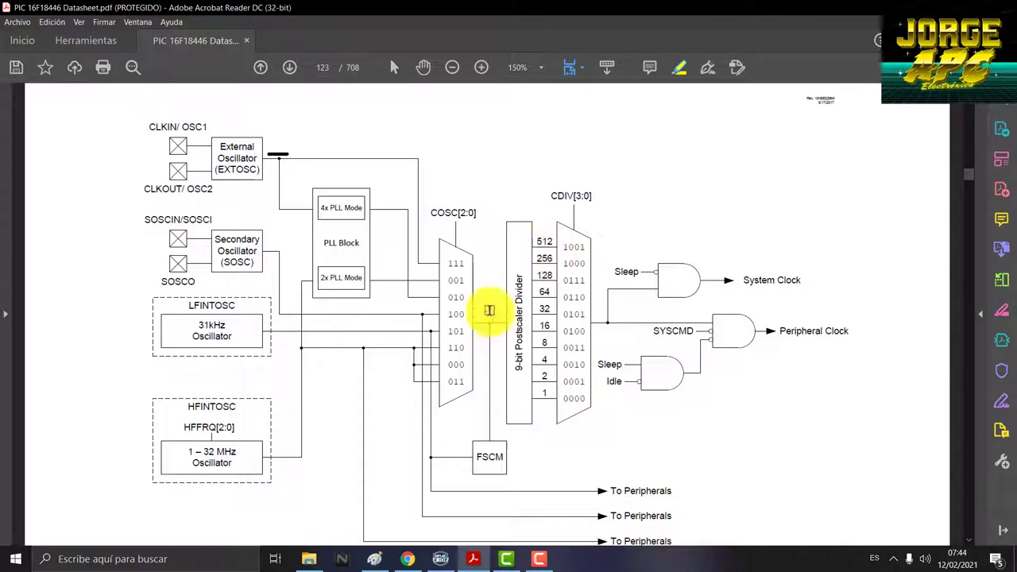
{"action": "left_click", "coordinate": [440, 558]}
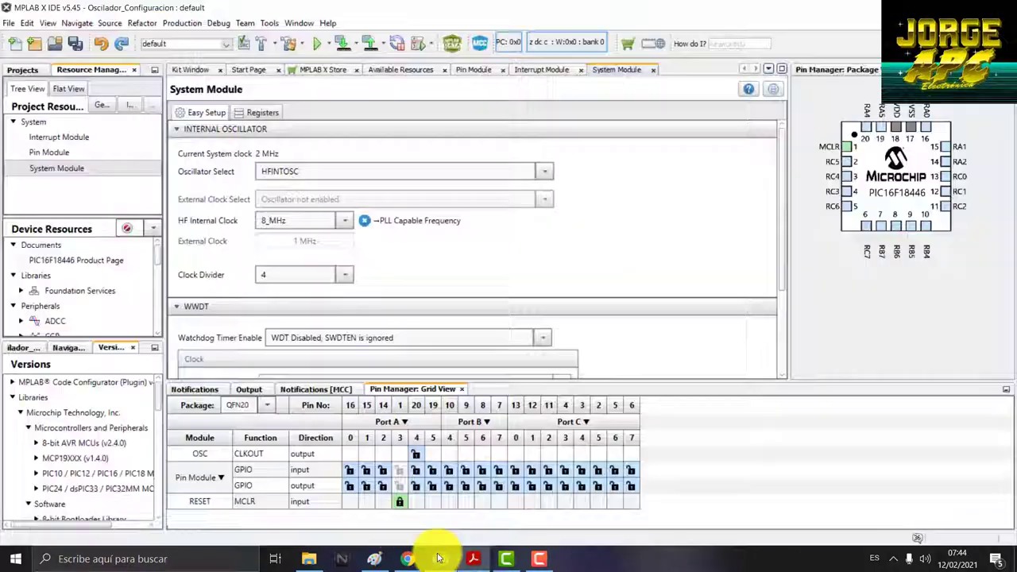
{"action": "left_click", "coordinate": [345, 276]}
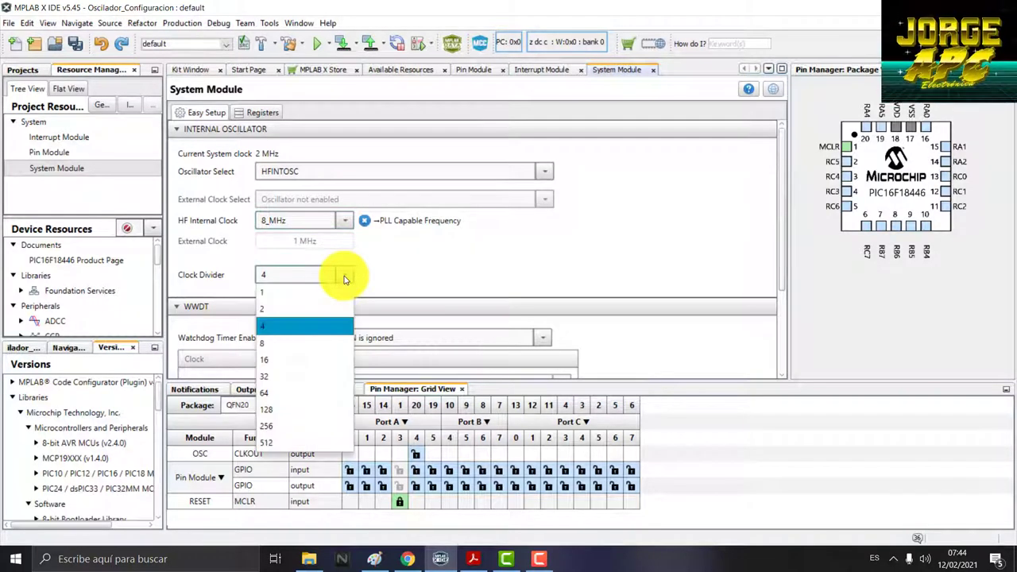
{"action": "left_click", "coordinate": [306, 298]}
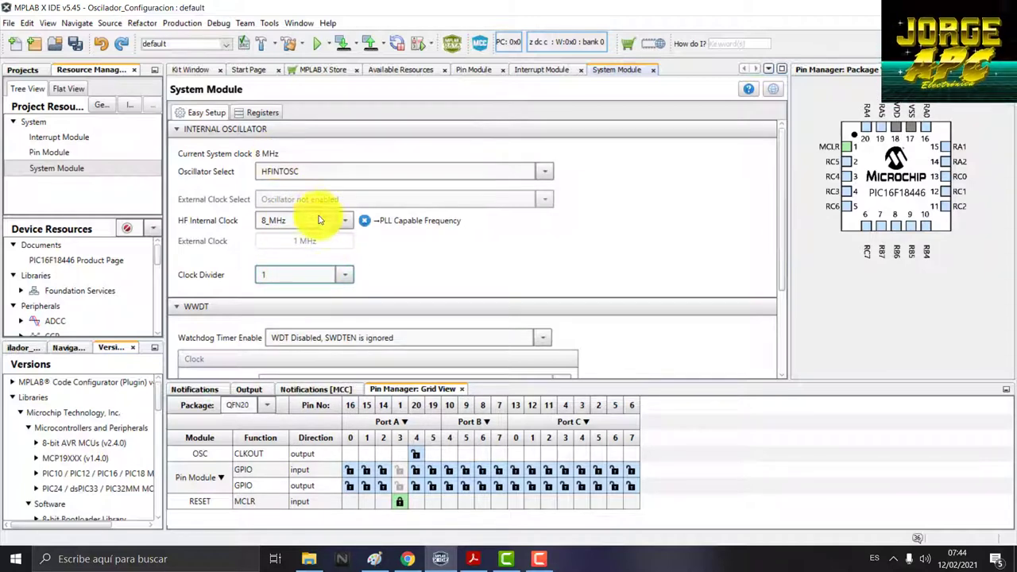
Try clock divider values of 2, 4 and 8 and restore the divider to 1
{"action": "left_click", "coordinate": [347, 277]}
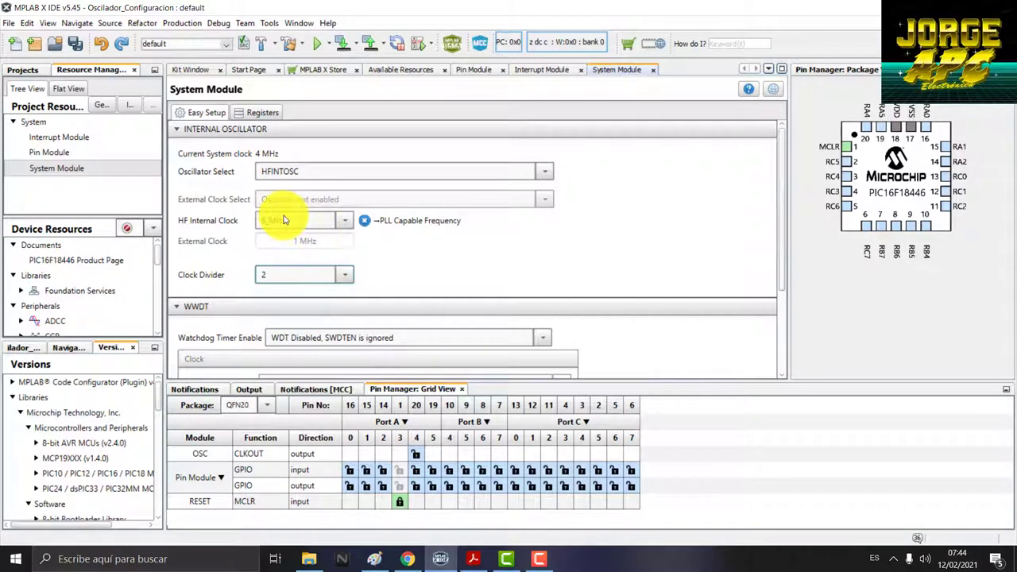
{"action": "left_click", "coordinate": [340, 275]}
{"action": "left_click", "coordinate": [302, 327]}
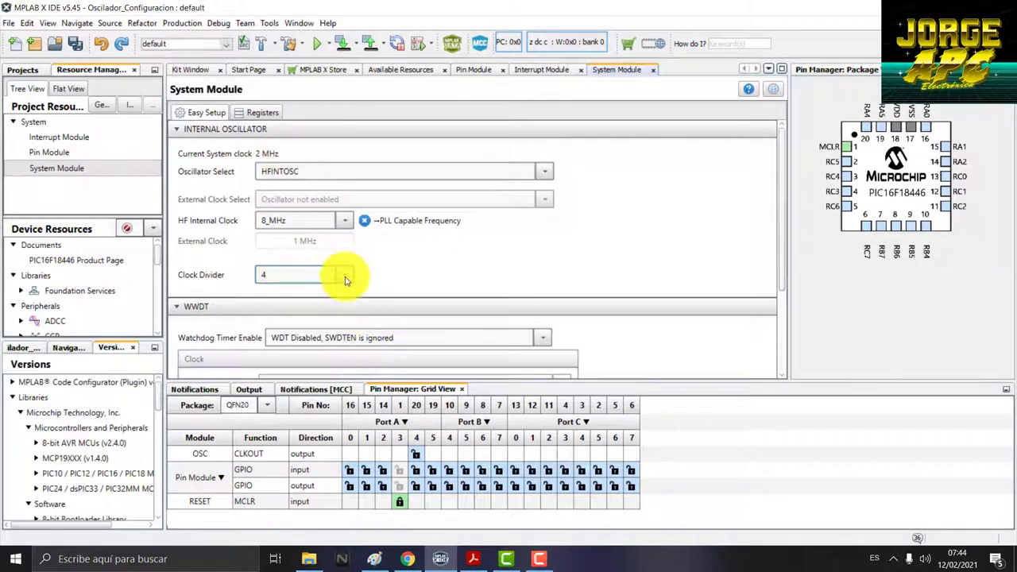
{"action": "left_click", "coordinate": [342, 275]}
{"action": "left_click", "coordinate": [286, 344]}
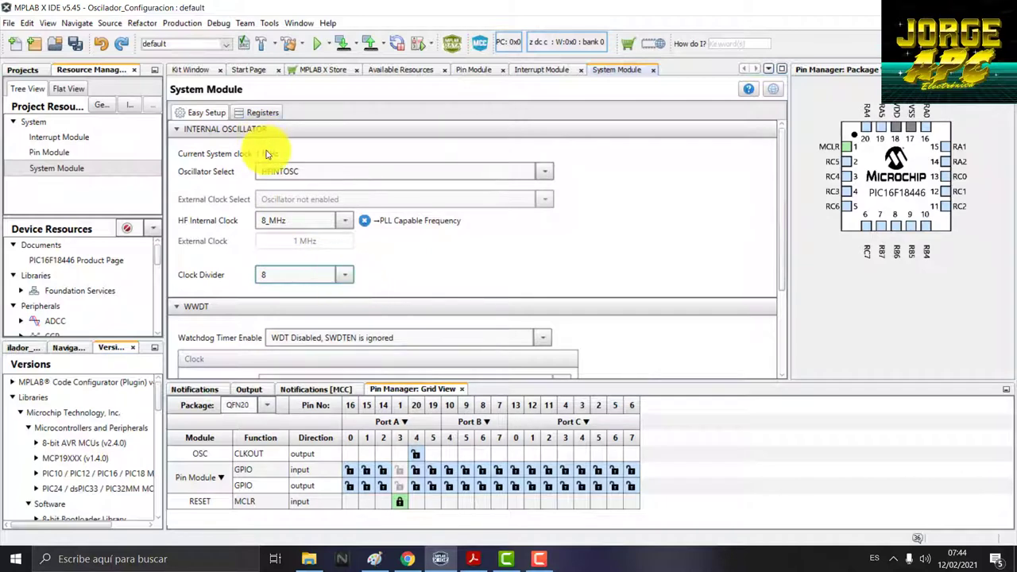
{"action": "left_click", "coordinate": [341, 274]}
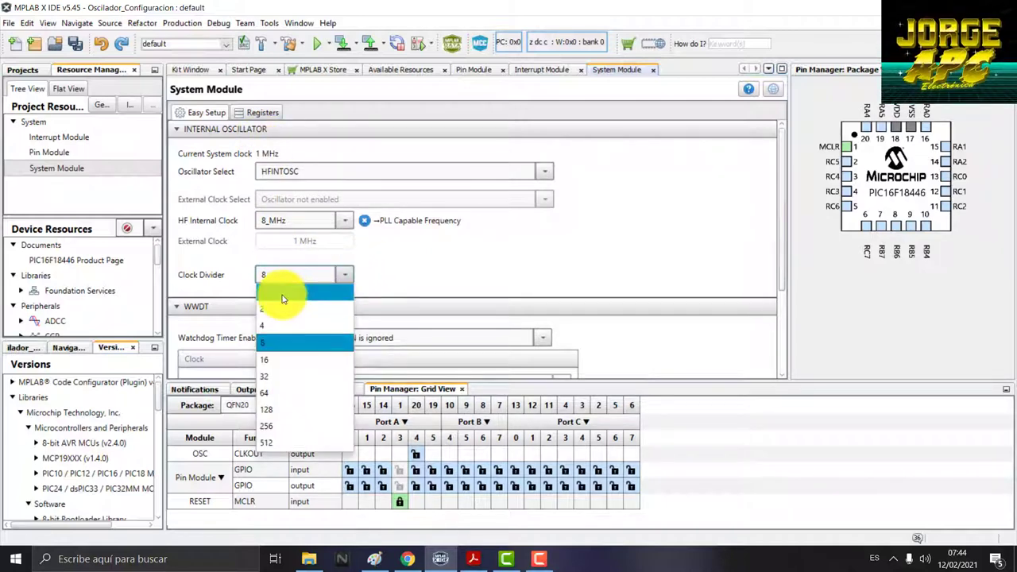
{"action": "left_click", "coordinate": [282, 294]}
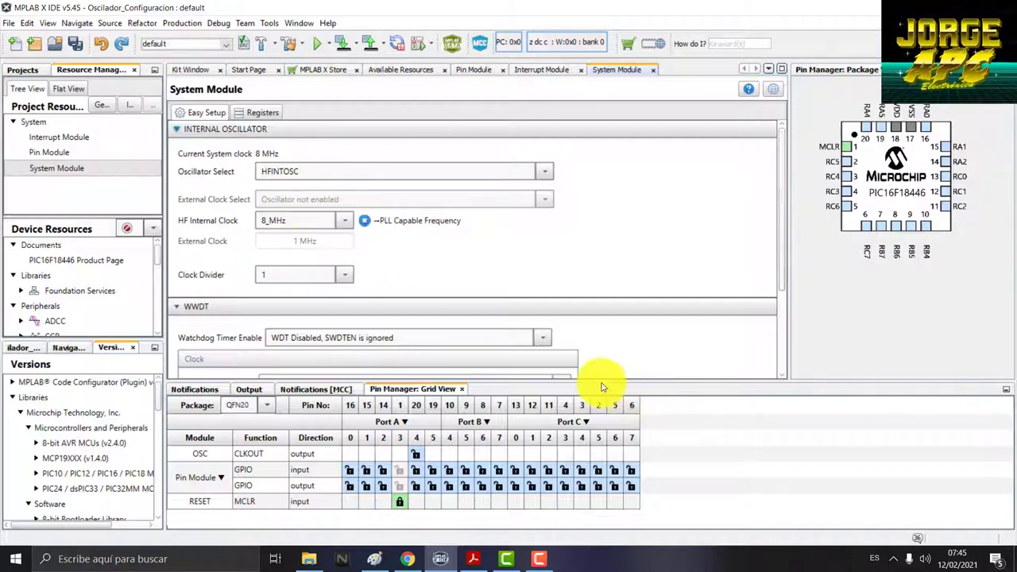
Assign pin RC7 as a GPIO output in the pin grid and disable its Analog option in the Pin Module
{"action": "left_click_drag", "start_coordinate": [602, 382], "coordinate": [601, 340]}
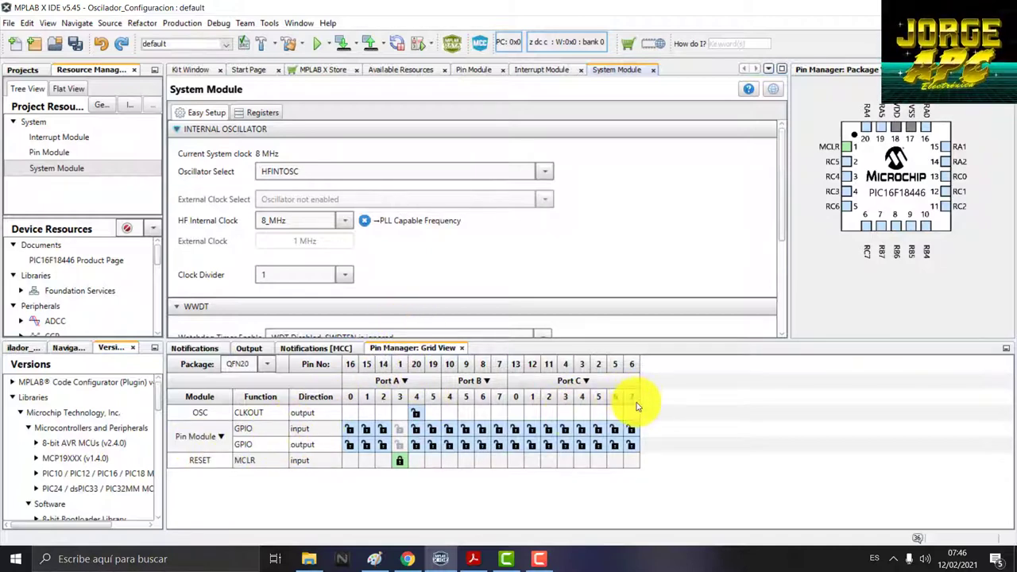
{"action": "left_click", "coordinate": [632, 447]}
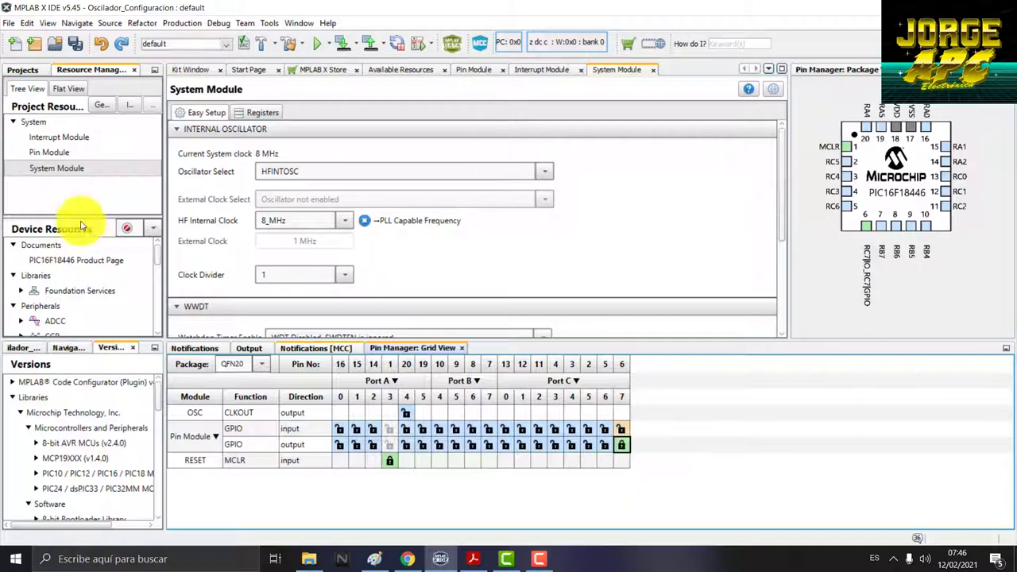
{"action": "left_click", "coordinate": [48, 152]}
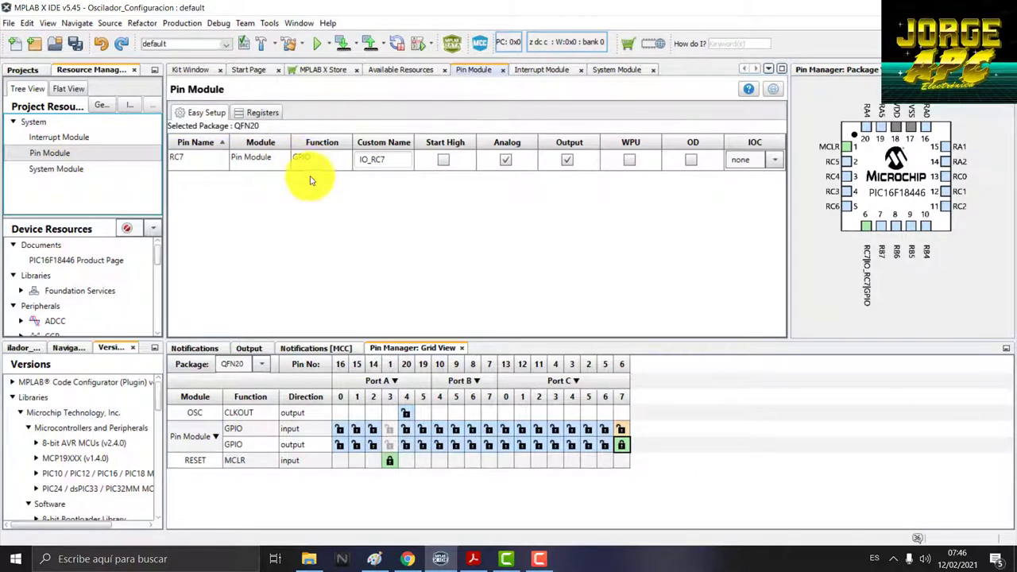
{"action": "left_click", "coordinate": [567, 161]}
{"action": "left_click", "coordinate": [565, 161]}
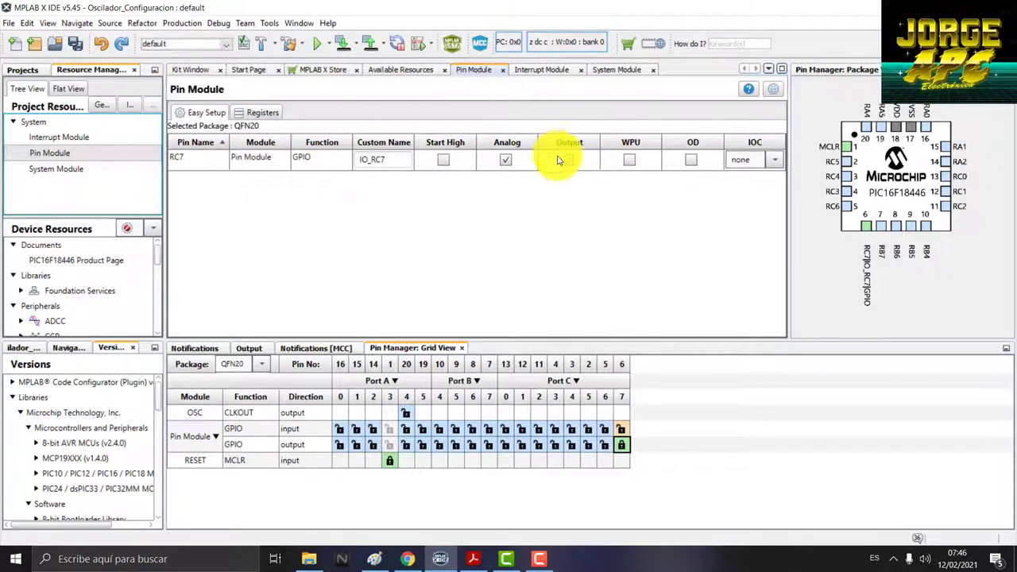
{"action": "left_click", "coordinate": [509, 163]}
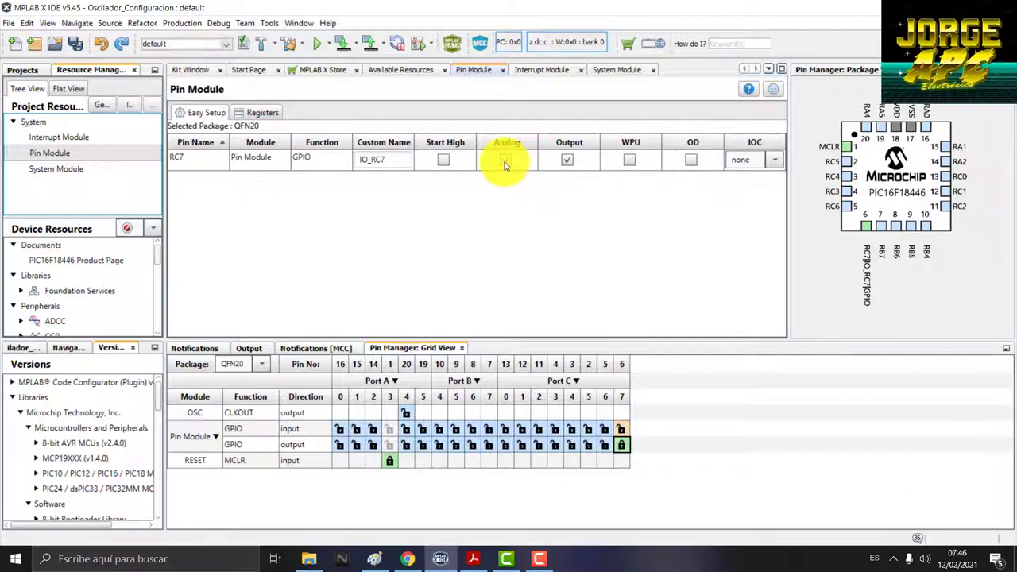
Set the custom name of pin RC7 to Led
{"action": "double_click", "coordinate": [387, 160]}
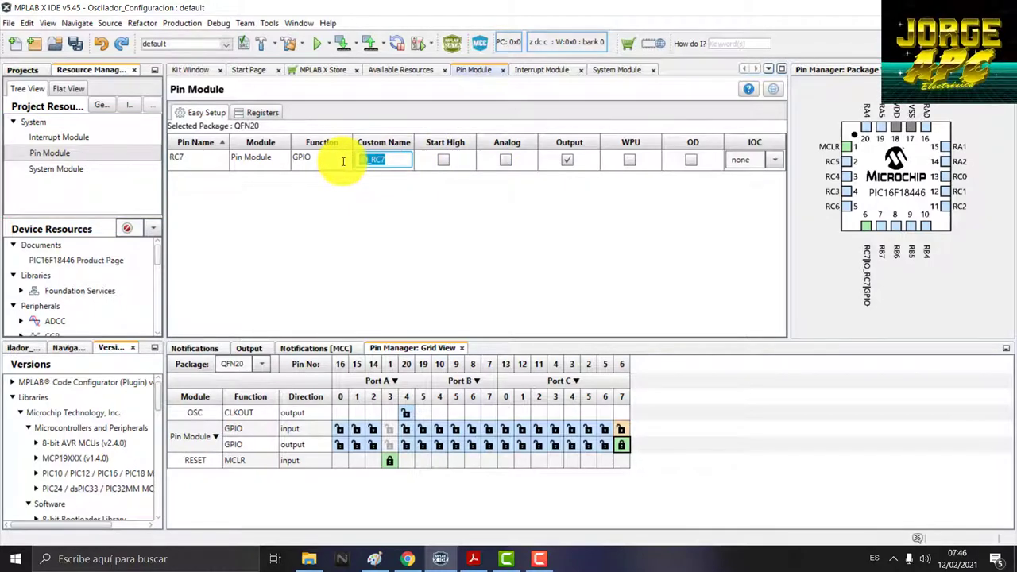
{"action": "type", "text": "Led"}
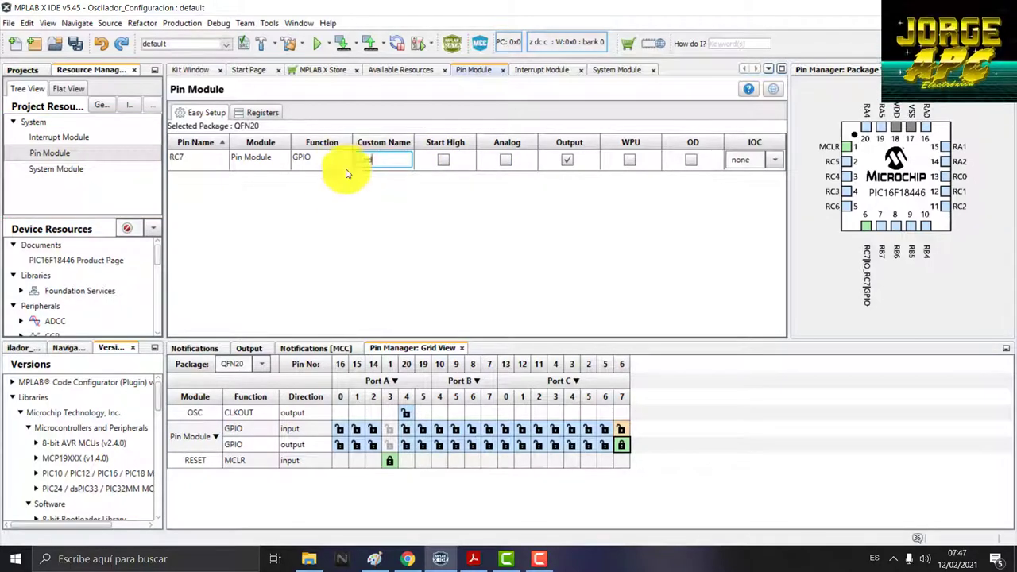
{"action": "key", "text": "Return"}
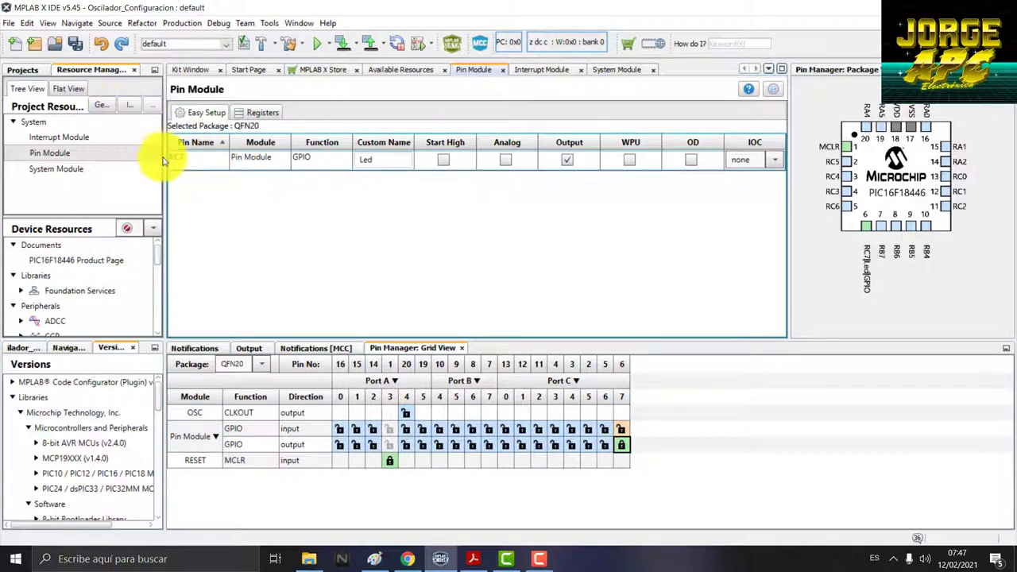
Generate the configuration code for the project and close the MPLAB Code Configurator
{"action": "left_click_drag", "start_coordinate": [162, 161], "coordinate": [241, 171]}
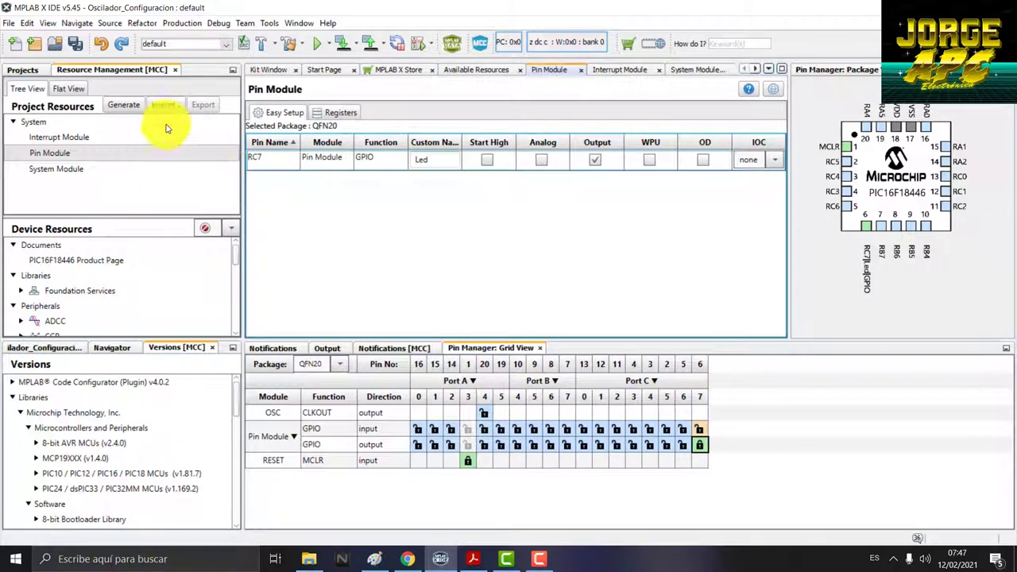
{"action": "left_click", "coordinate": [120, 105]}
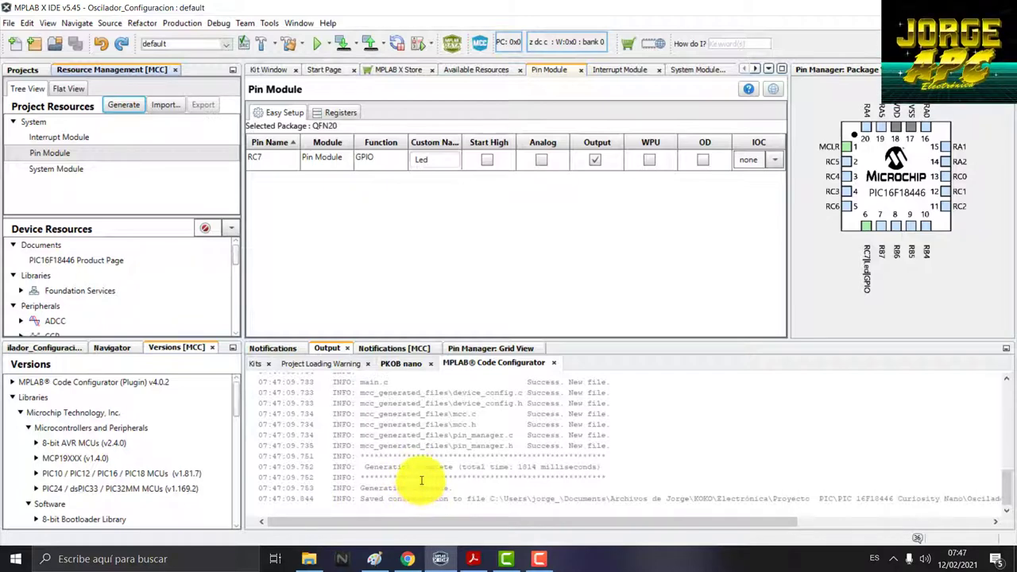
{"action": "left_click", "coordinate": [477, 48]}
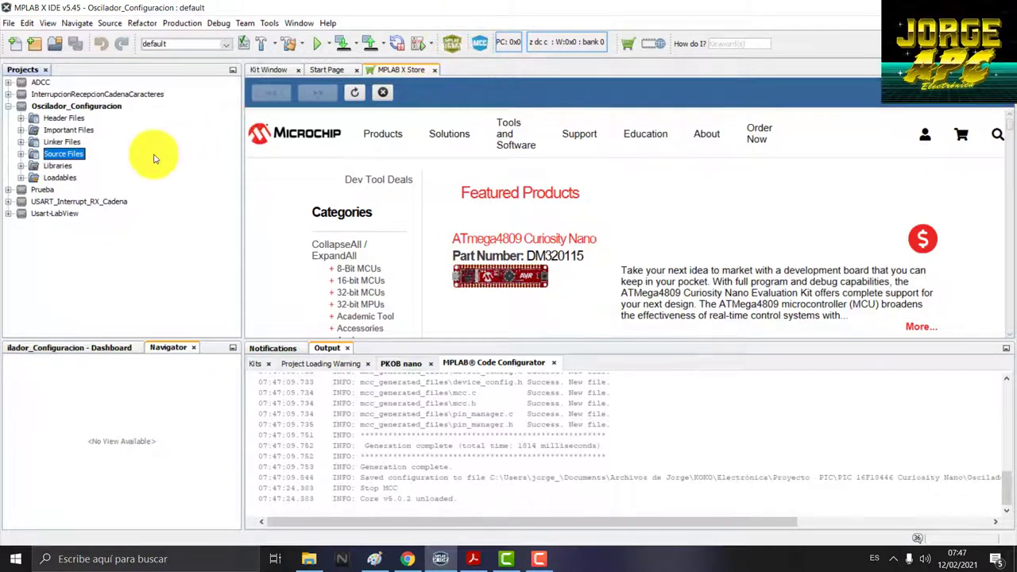
{"action": "left_click", "coordinate": [67, 158]}
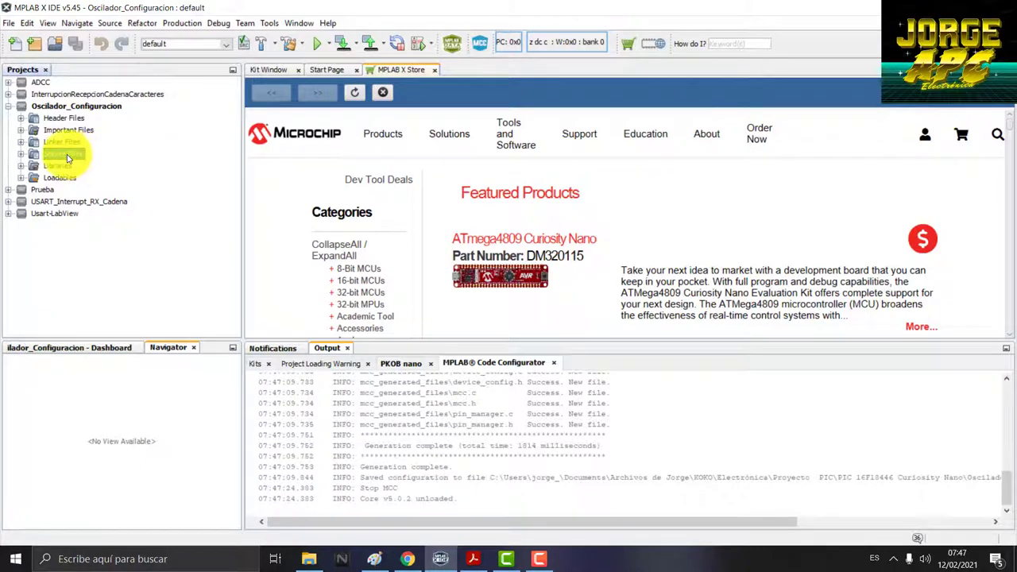
{"action": "right_click", "coordinate": [67, 158]}
{"action": "mouse_move", "coordinate": [94, 165]}
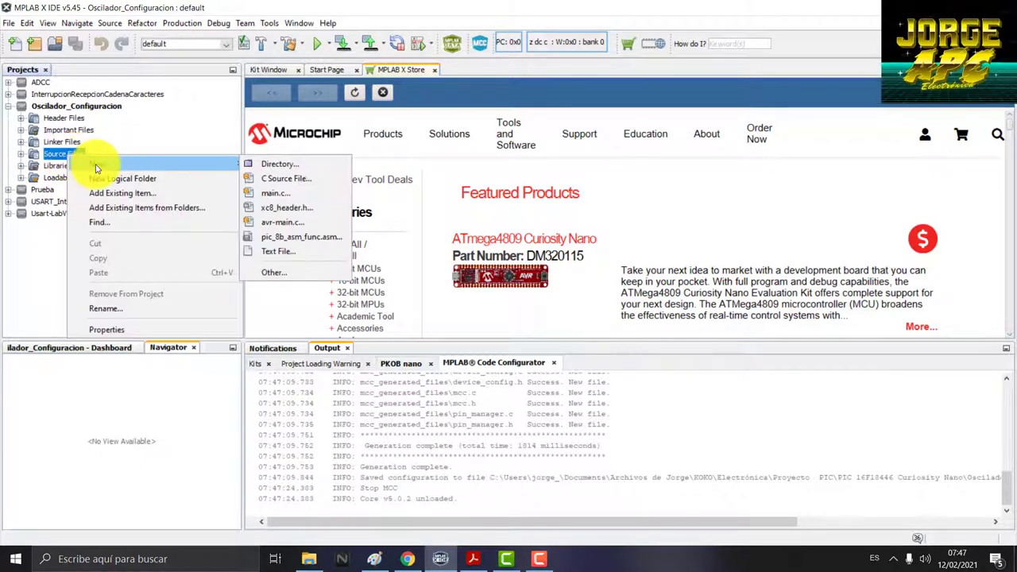
{"action": "left_click", "coordinate": [45, 158]}
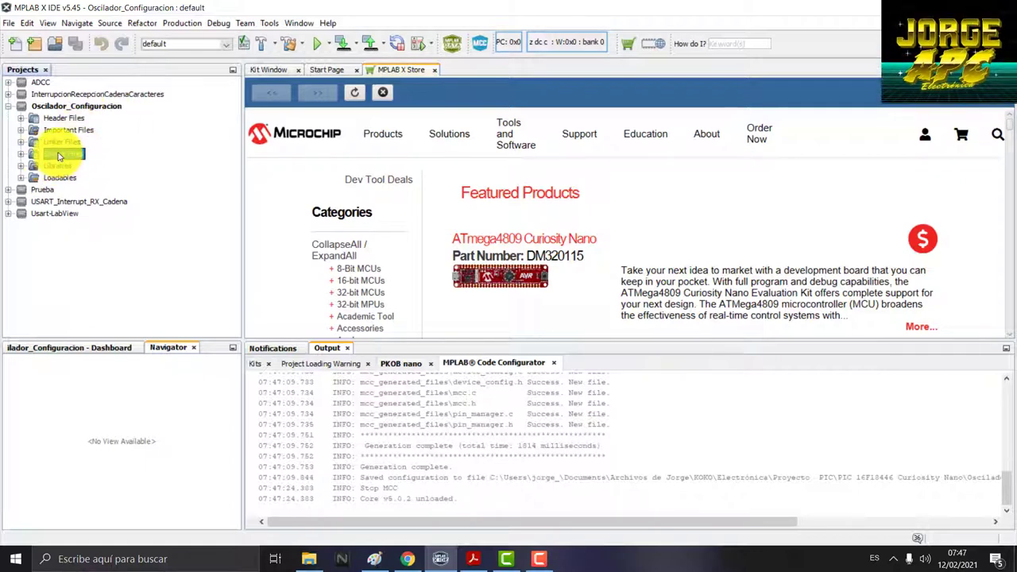
{"action": "right_click", "coordinate": [56, 155]}
{"action": "mouse_move", "coordinate": [91, 161]}
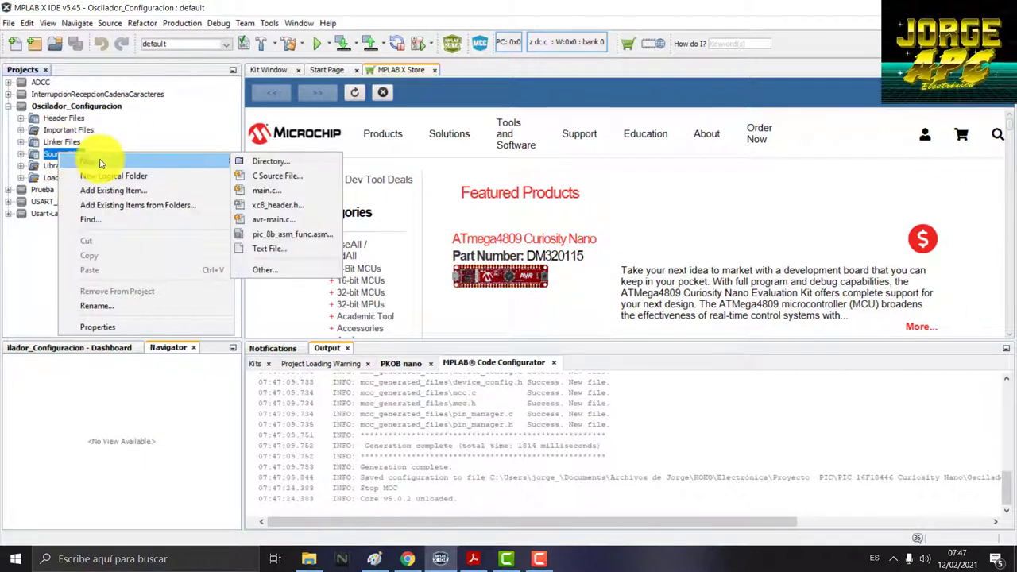
{"action": "left_click", "coordinate": [22, 161]}
Expand the Source Files folder of the Oscilador_Configuracion project and open main.c in the editor
{"action": "left_click", "coordinate": [21, 155]}
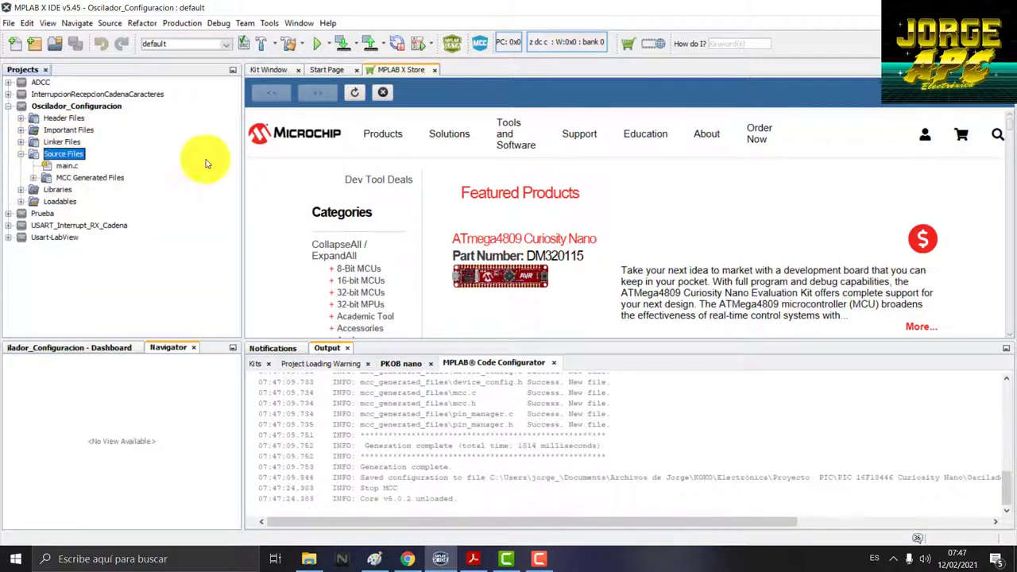
{"action": "left_click", "coordinate": [66, 167]}
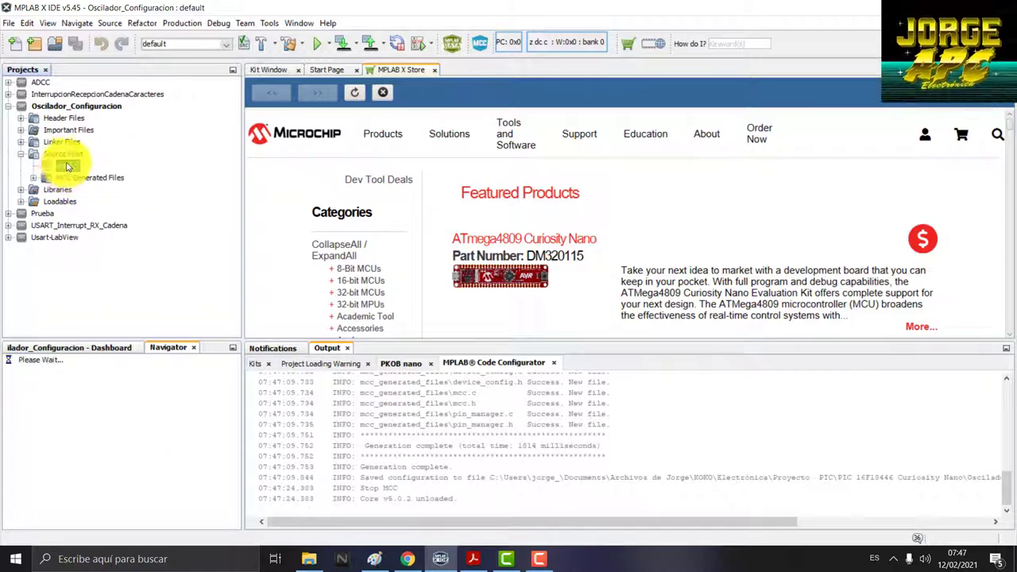
{"action": "left_click", "coordinate": [21, 154]}
{"action": "left_click", "coordinate": [21, 154]}
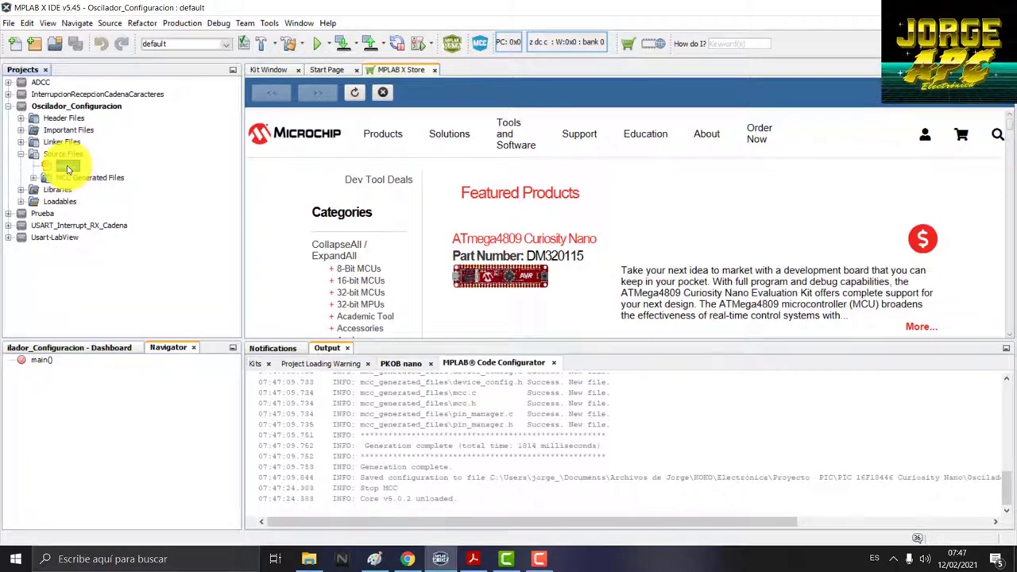
{"action": "double_click", "coordinate": [67, 168]}
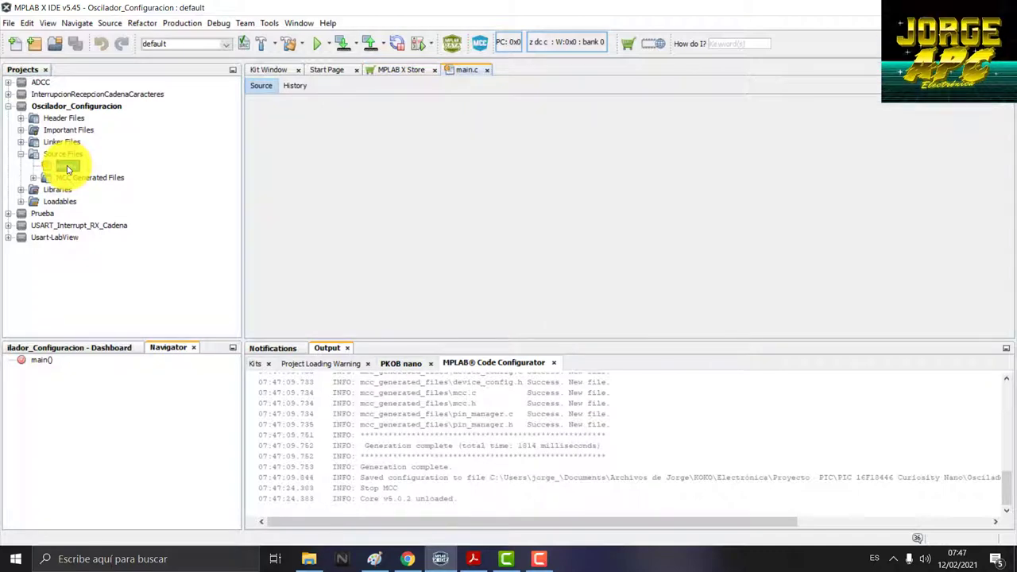
Delete the generated header and licence comments and the "Main application" comment block from main.c
{"action": "scroll", "coordinate": [517, 239], "scroll_direction": "down", "scroll_amount": 14}
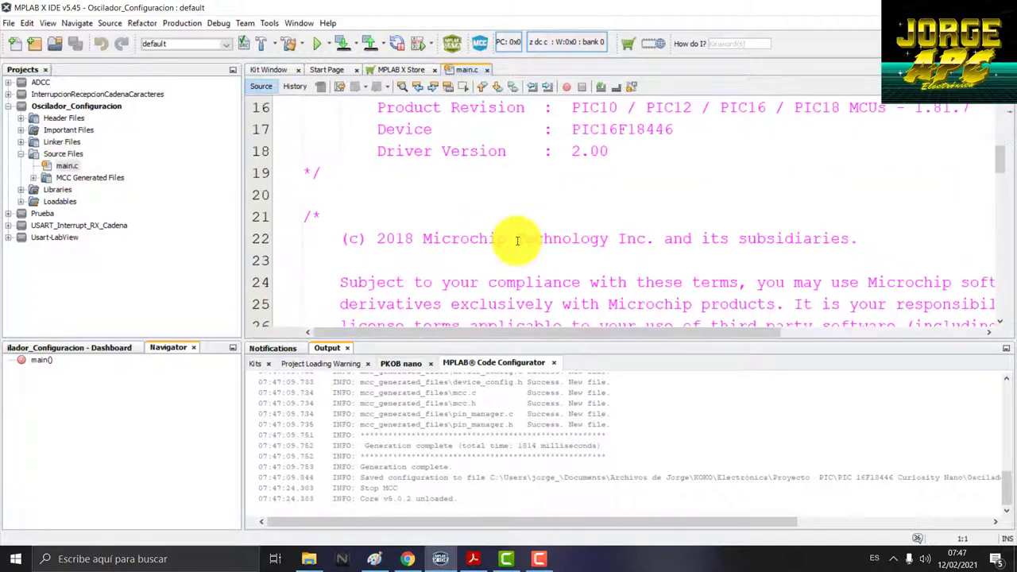
{"action": "scroll", "coordinate": [517, 240], "scroll_direction": "down", "scroll_amount": 4}
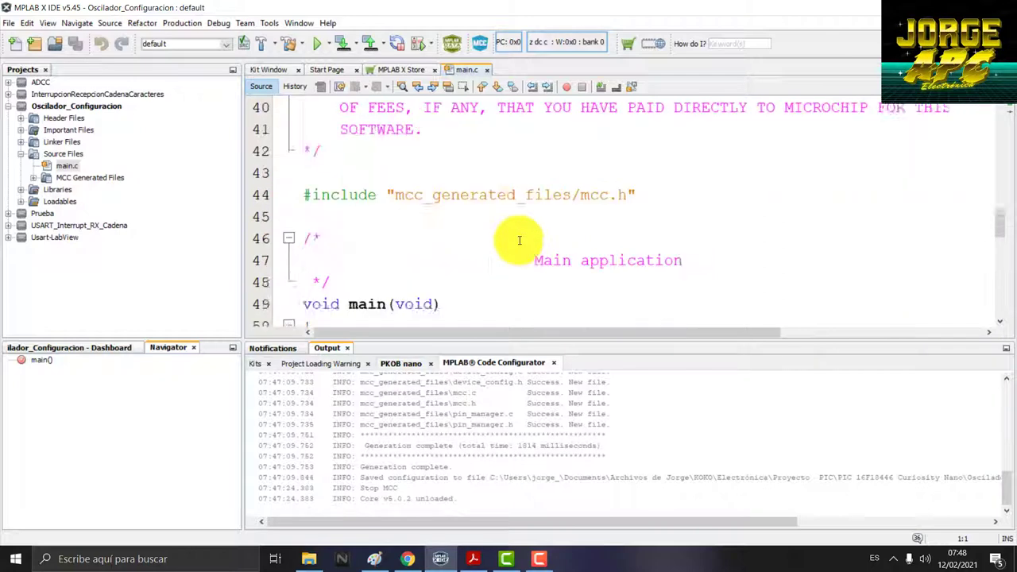
{"action": "scroll", "coordinate": [517, 239], "scroll_direction": "up", "scroll_amount": 2}
{"action": "scroll", "coordinate": [397, 250], "scroll_direction": "down", "scroll_amount": 1}
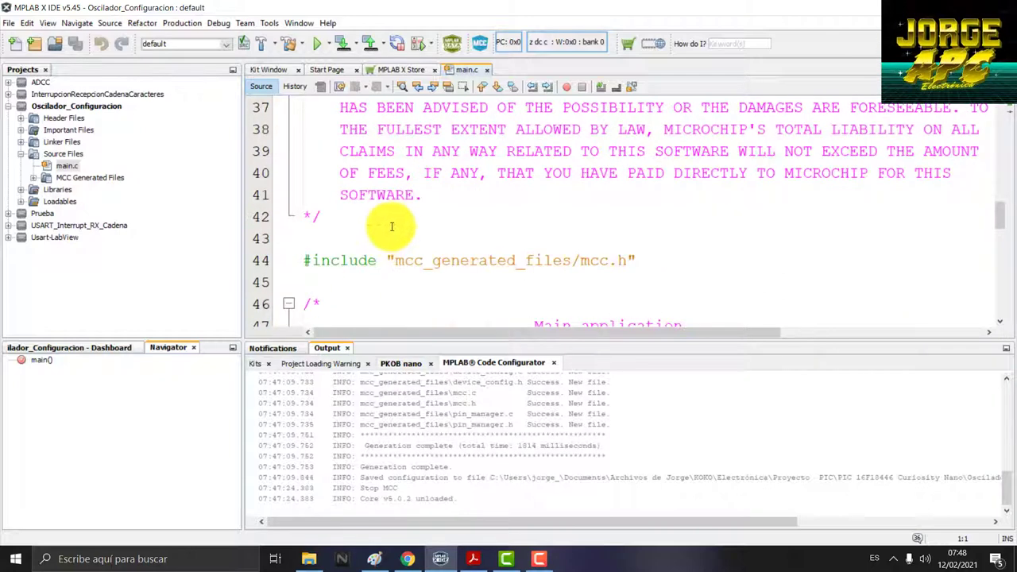
{"action": "left_click_drag", "start_coordinate": [390, 224], "coordinate": [233, 4]}
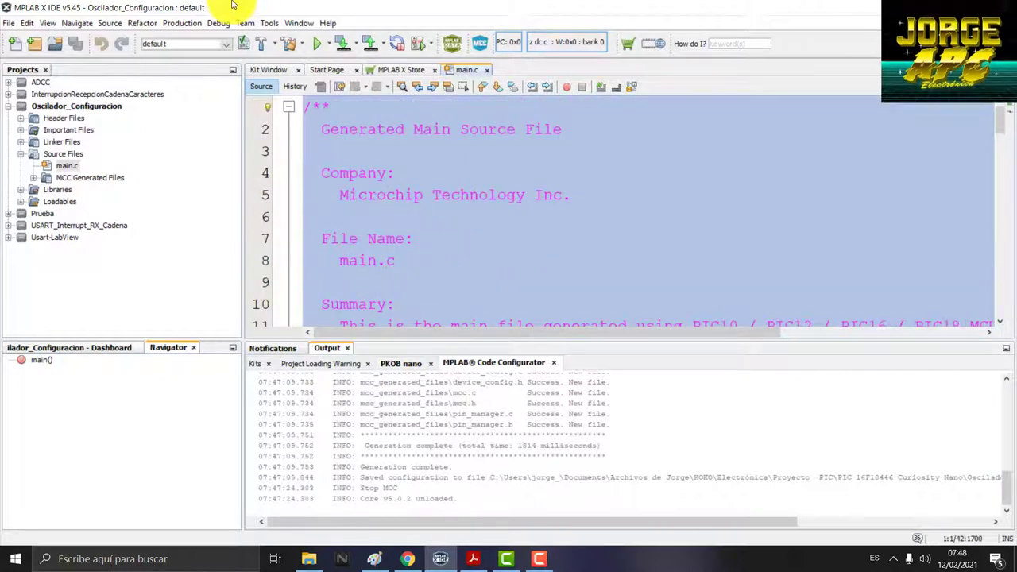
{"action": "key", "text": "Delete"}
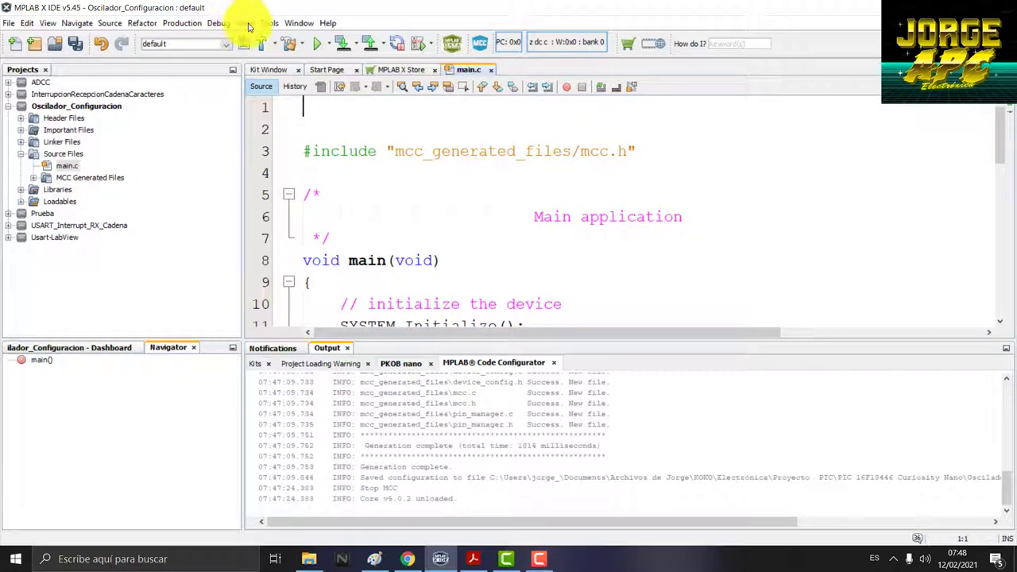
{"action": "left_click_drag", "start_coordinate": [342, 236], "coordinate": [295, 200]}
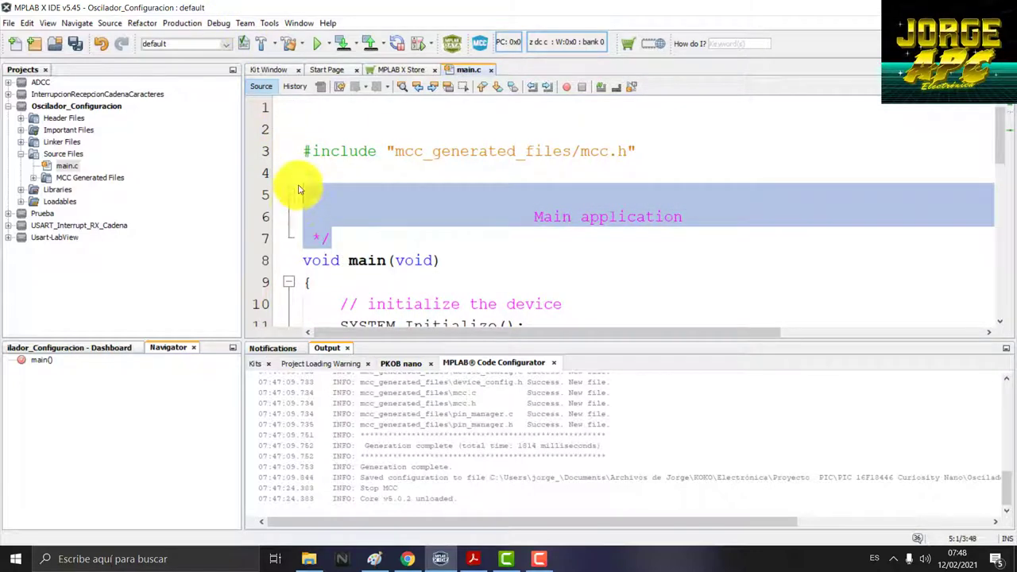
{"action": "key", "text": "Delete"}
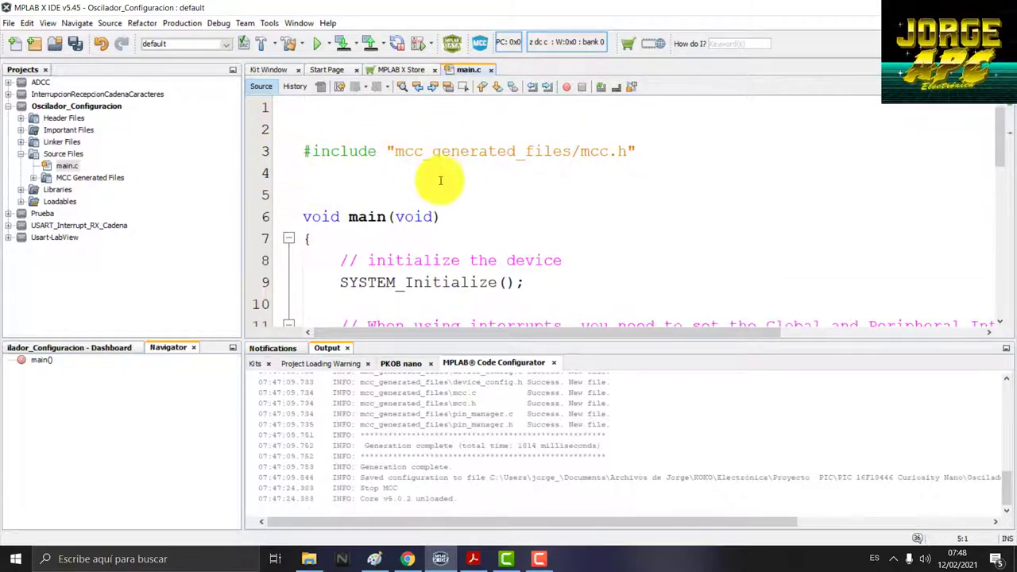
Open mcc.h from its include line in main.c and enlarge the editor area by shrinking the output area
{"action": "left_click", "coordinate": [499, 151]}
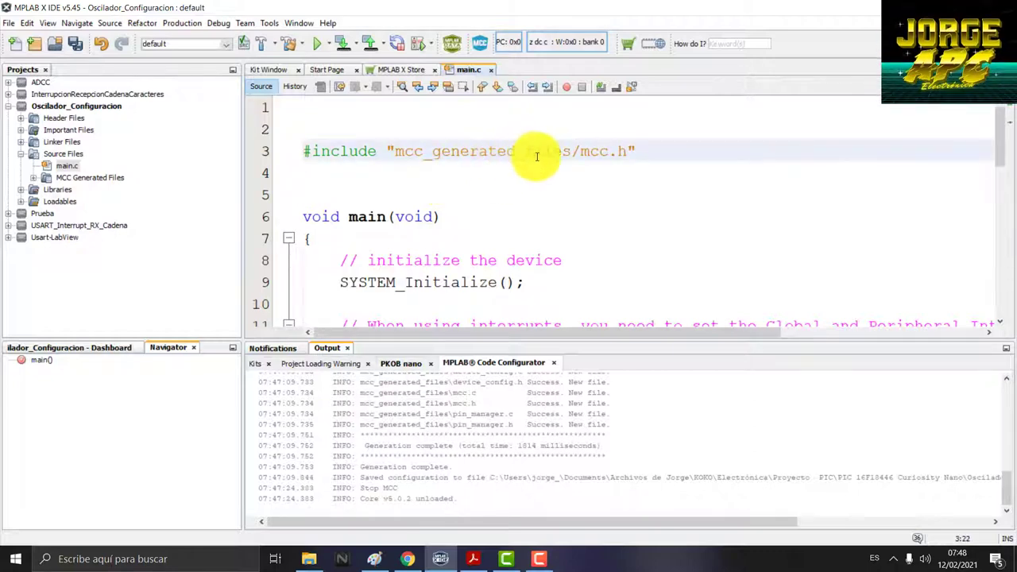
{"action": "key", "text": "ctrl"}
{"action": "left_click", "coordinate": [522, 158], "text": "ctrl"}
{"action": "scroll", "coordinate": [469, 218], "scroll_direction": "down", "scroll_amount": 10}
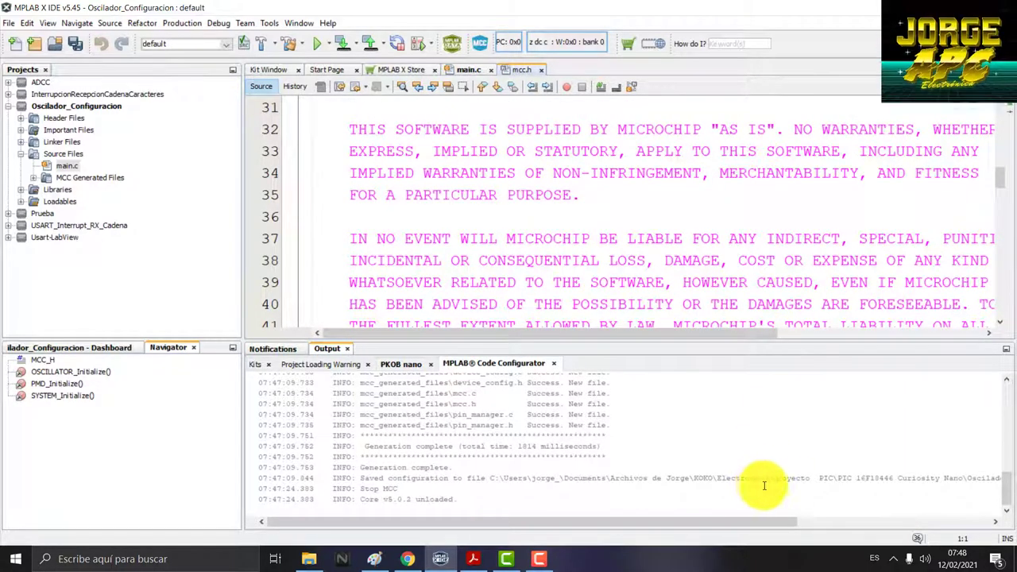
{"action": "left_click_drag", "start_coordinate": [859, 340], "coordinate": [877, 501]}
Review the include lines and the initialization function prototypes in mcc.h, and close the file
{"action": "left_click_drag", "start_coordinate": [999, 243], "coordinate": [998, 277]}
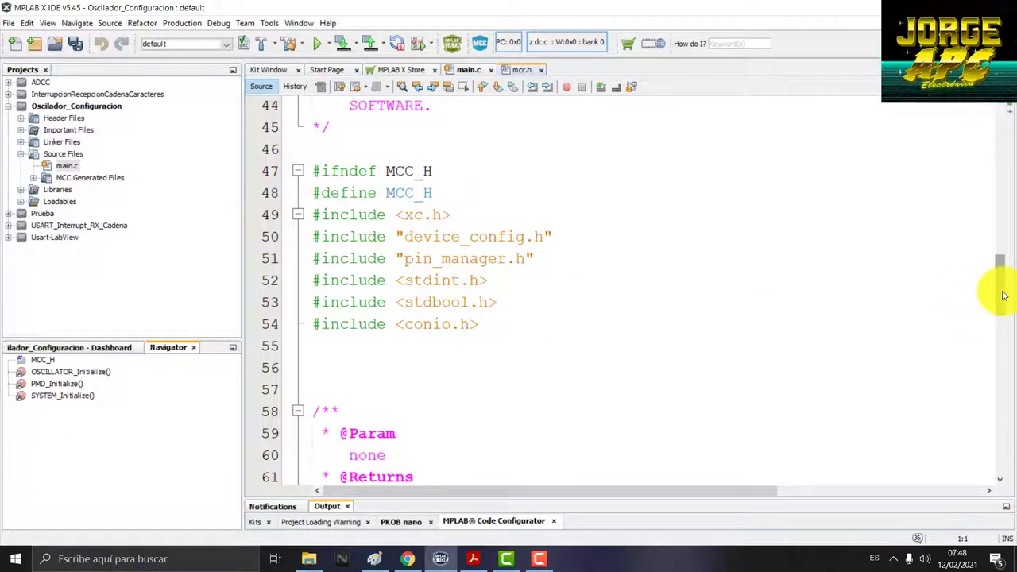
{"action": "left_click_drag", "start_coordinate": [999, 287], "coordinate": [980, 358]}
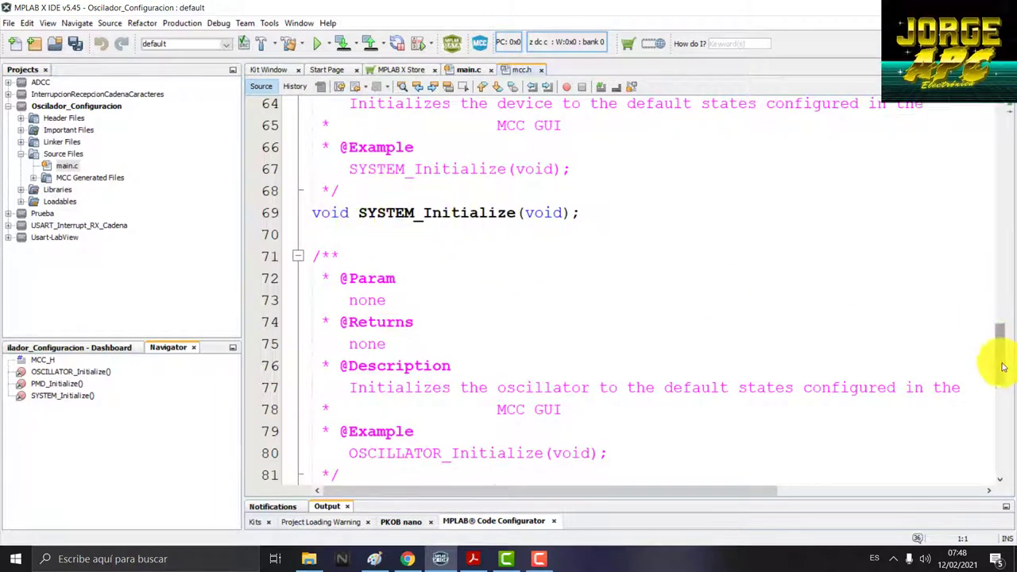
{"action": "scroll", "coordinate": [1003, 367], "scroll_direction": "down", "scroll_amount": 5}
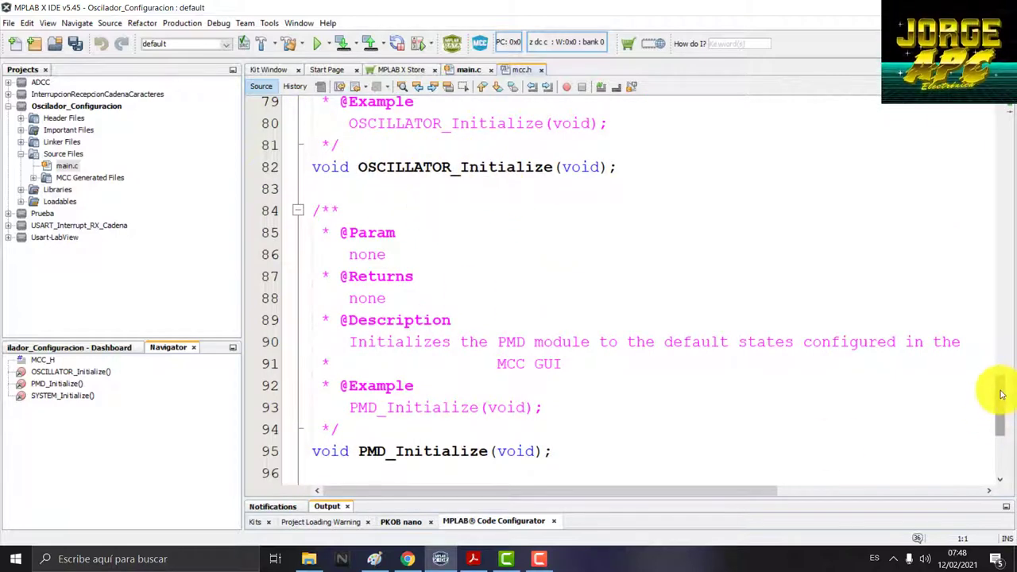
{"action": "scroll", "coordinate": [1002, 395], "scroll_direction": "down", "scroll_amount": 4}
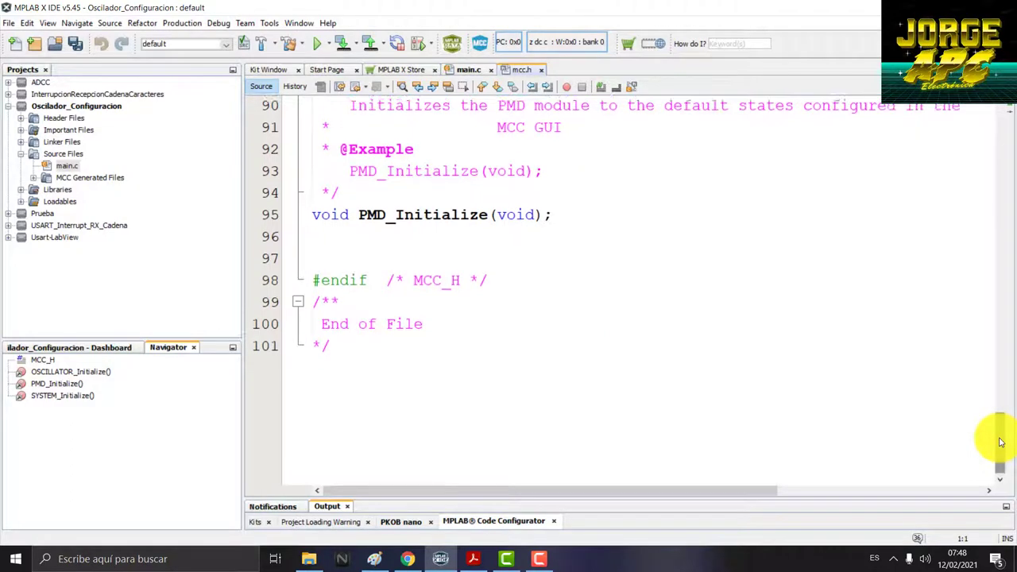
{"action": "left_click_drag", "start_coordinate": [994, 436], "coordinate": [1005, 123]}
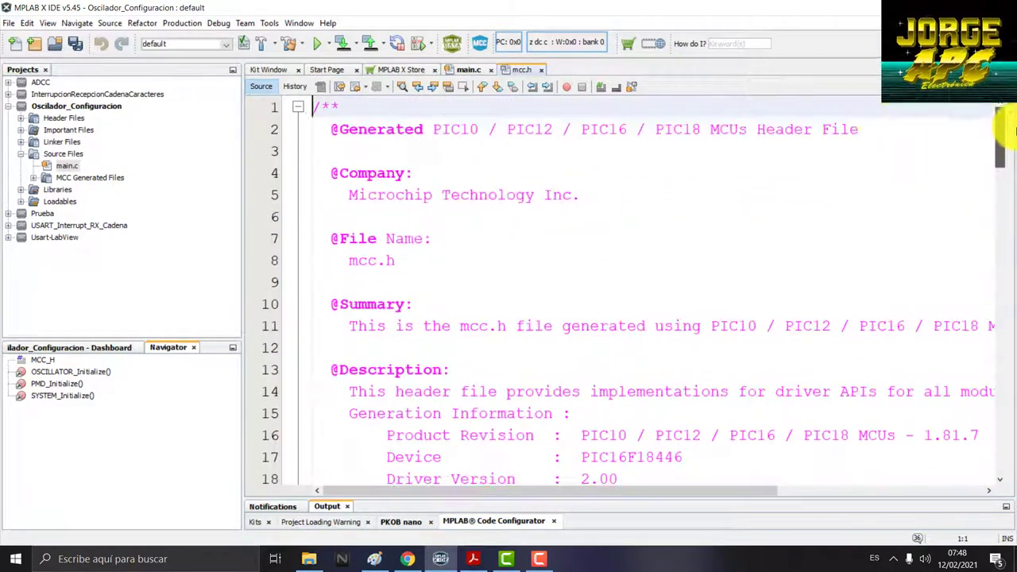
{"action": "left_click", "coordinate": [541, 72]}
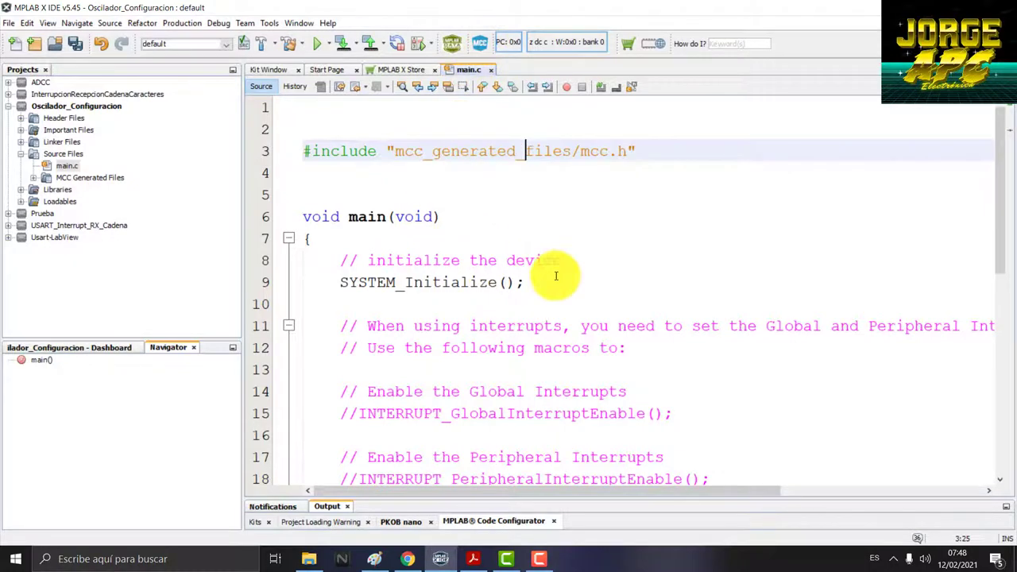
Delete the interrupt comment lines before the while loop and the "initialize the device" comment in main.c
{"action": "scroll", "coordinate": [551, 272], "scroll_direction": "down", "scroll_amount": 1}
{"action": "left_click", "coordinate": [340, 259]}
{"action": "scroll", "coordinate": [470, 356], "scroll_direction": "down", "scroll_amount": 4}
{"action": "left_click_drag", "start_coordinate": [420, 307], "coordinate": [738, 294]}
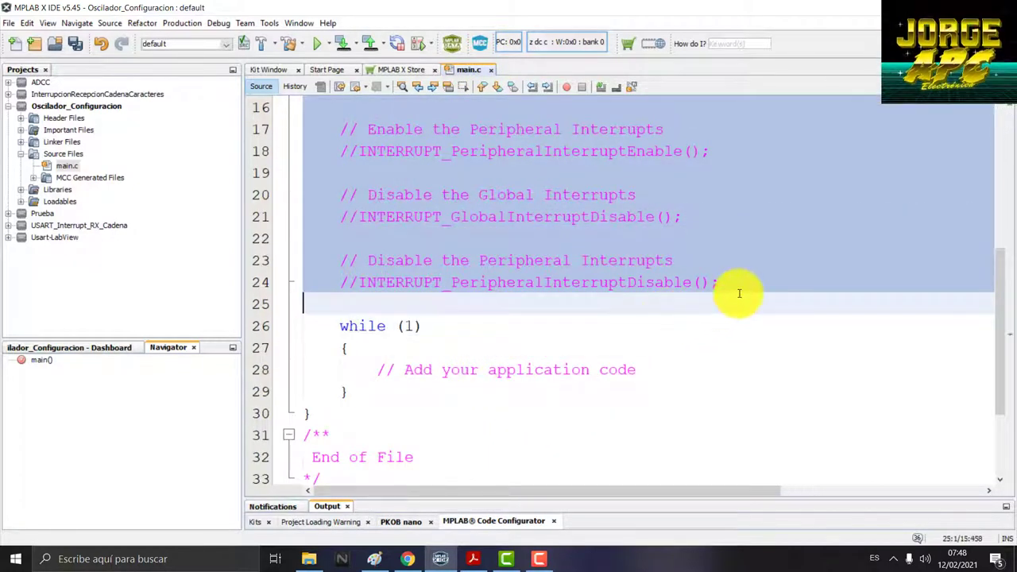
{"action": "key", "text": "Delete"}
{"action": "left_click_drag", "start_coordinate": [581, 228], "coordinate": [342, 225]}
{"action": "key", "text": "Delete"}
{"action": "left_click", "coordinate": [356, 273]}
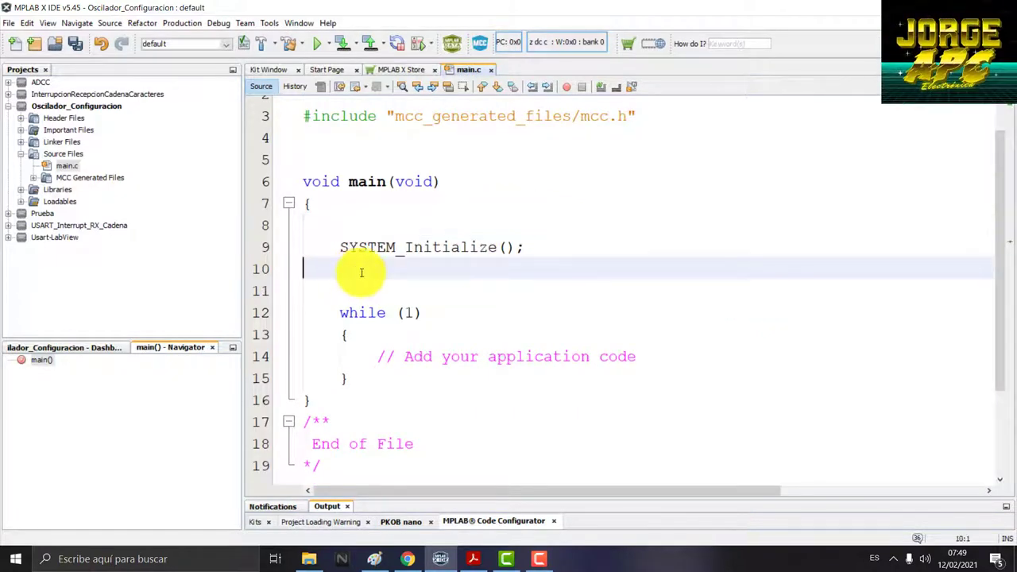
Go to the definition of SYSTEM_Initialize in mcc.c and examine the register settings in OSCILLATOR_Initialize
{"action": "left_click", "coordinate": [433, 253], "text": "ctrl"}
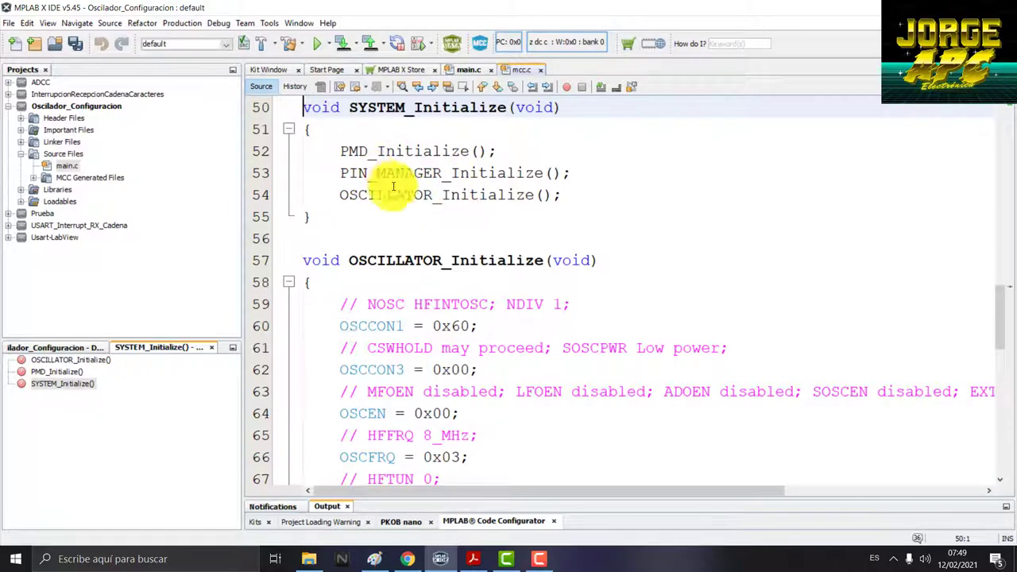
{"action": "scroll", "coordinate": [421, 225], "scroll_direction": "down", "scroll_amount": 1}
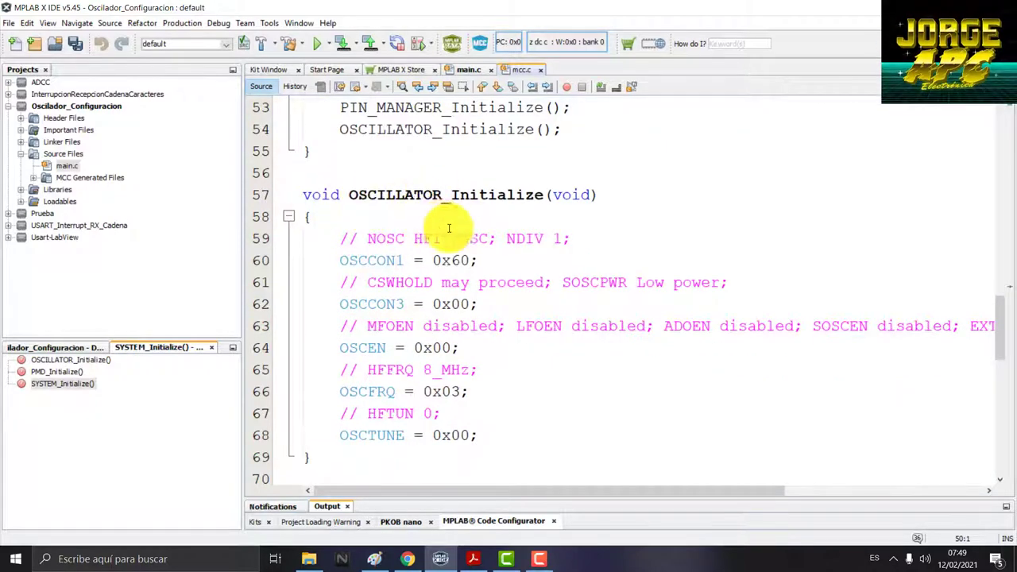
{"action": "scroll", "coordinate": [494, 225], "scroll_direction": "down", "scroll_amount": 1}
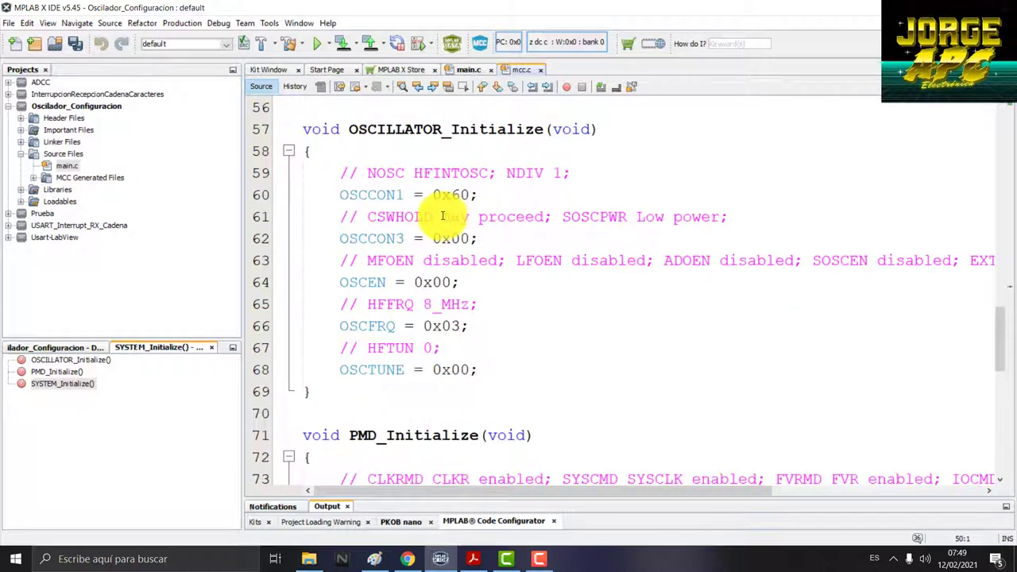